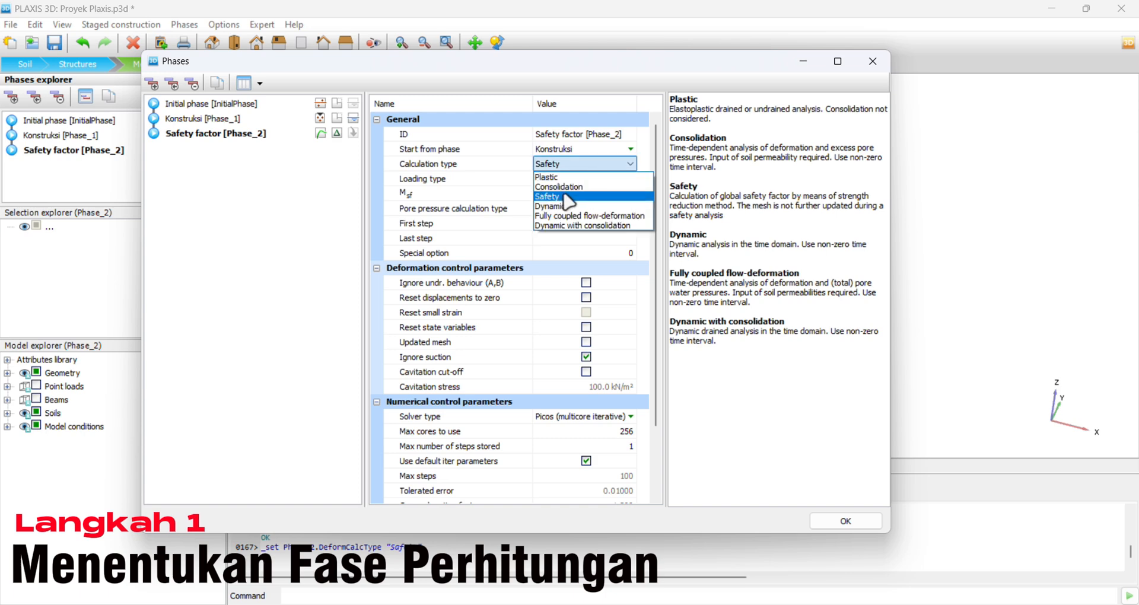
Set the Safety factor phase's calculation type to Safety and the Konstruksi phase's to Plastic, trying Consolidation for Konstruksi first.
left_click(562, 196)
left_click(216, 119)
left_click(573, 164)
left_click(573, 164)
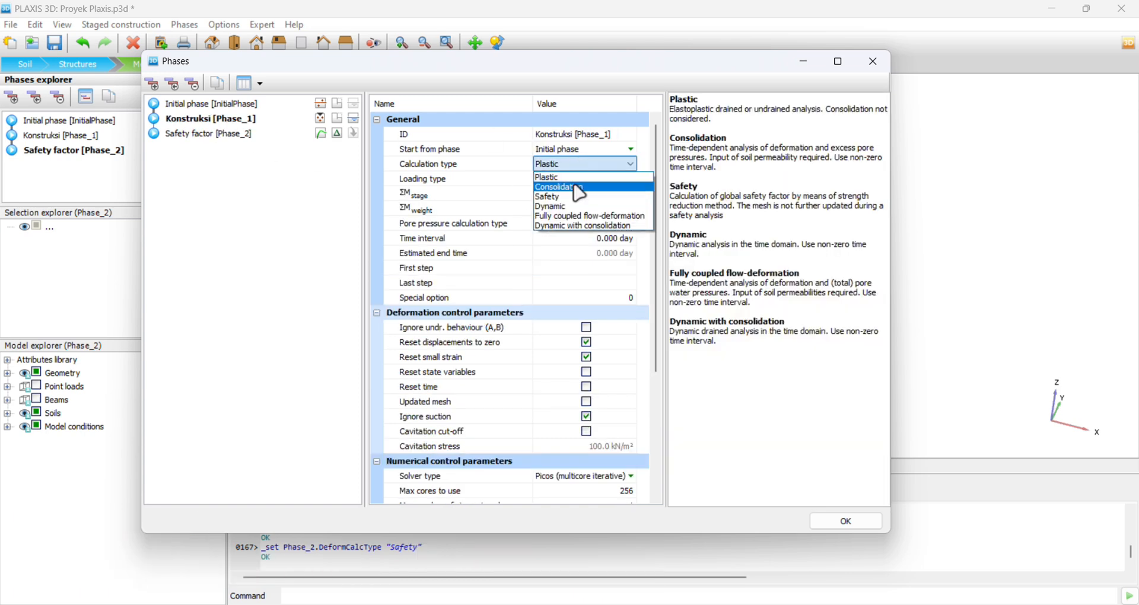
left_click(579, 187)
left_click(588, 172)
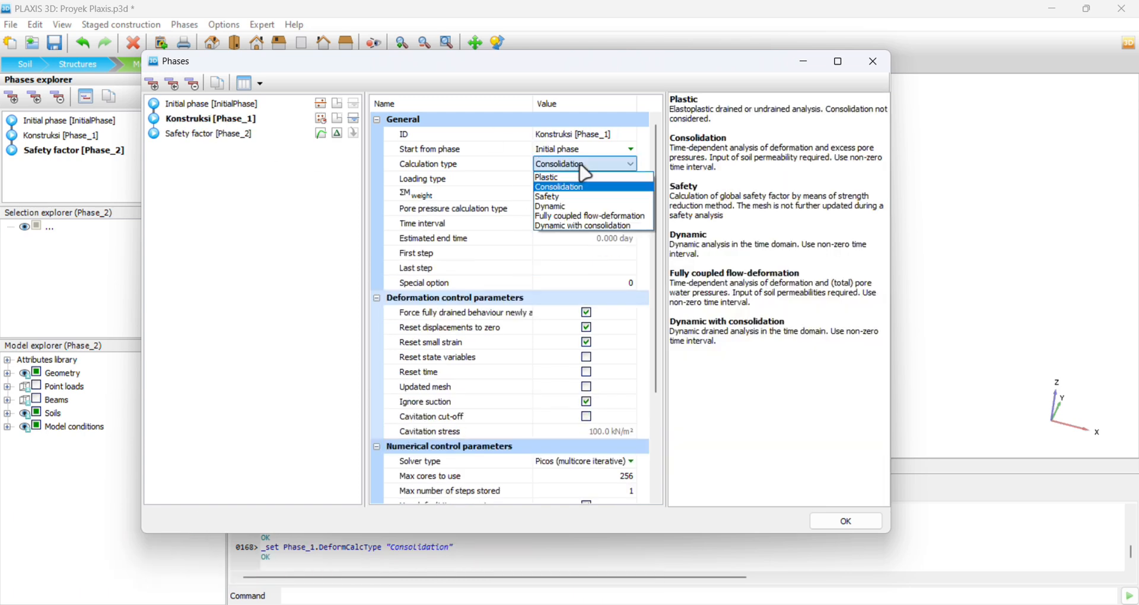
left_click(575, 177)
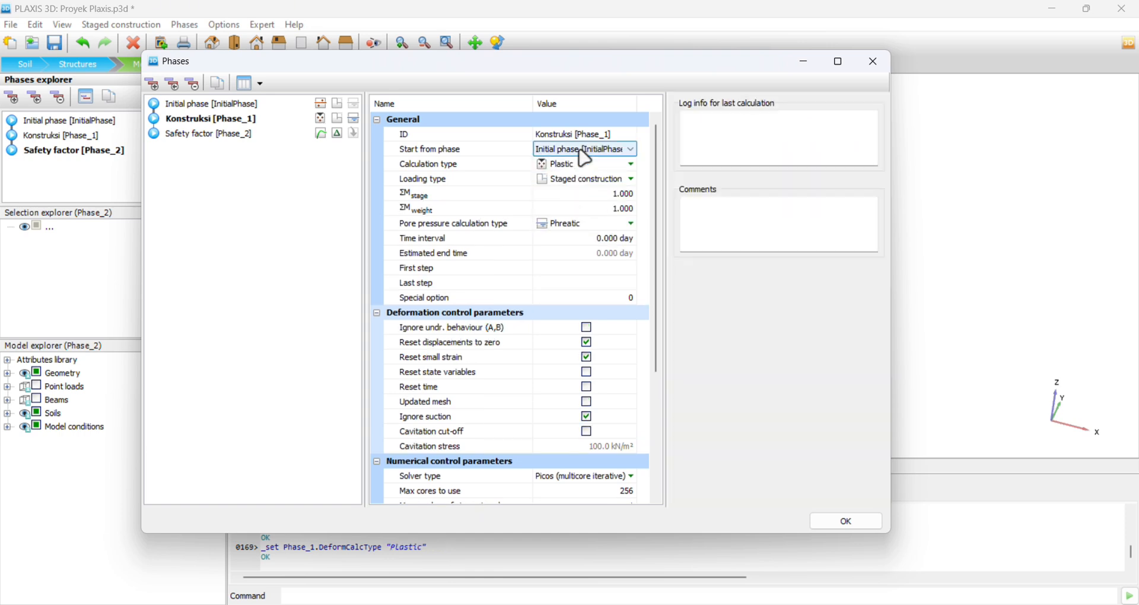
Add a new calculation phase after the Safety factor phase, with Safety factor as its starting phase.
left_click(152, 84)
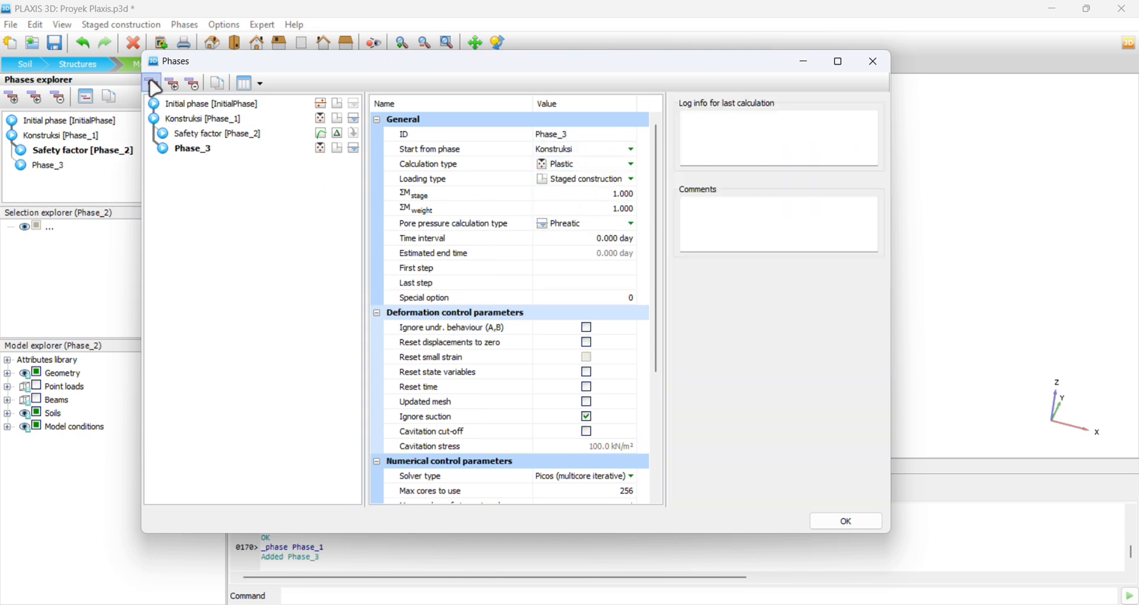
key("ctrl+z")
left_click(178, 135)
left_click(152, 84)
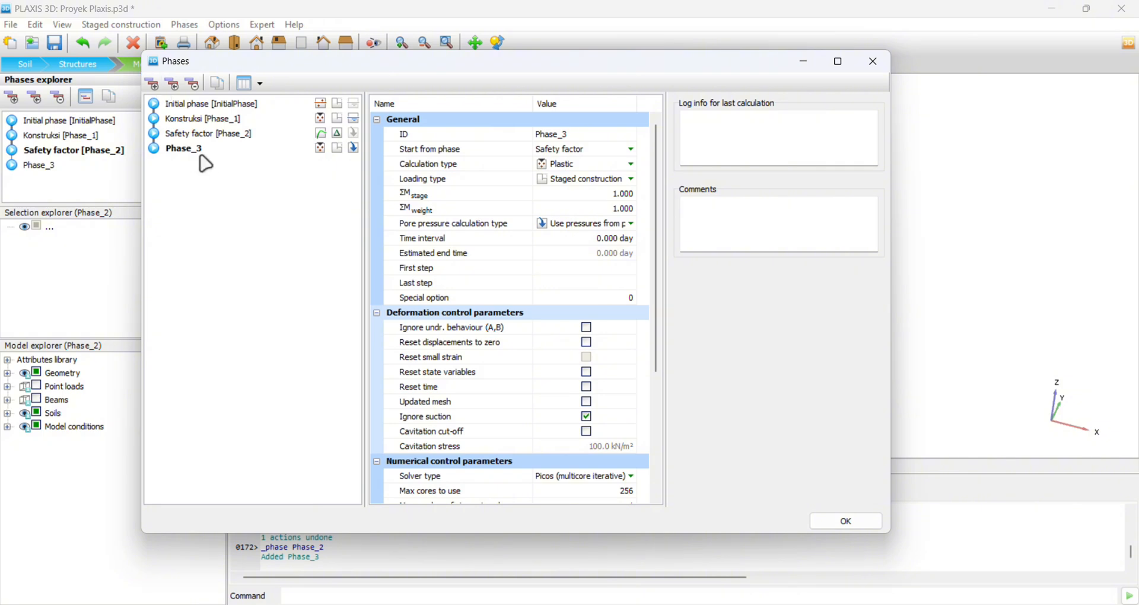
left_click(574, 150)
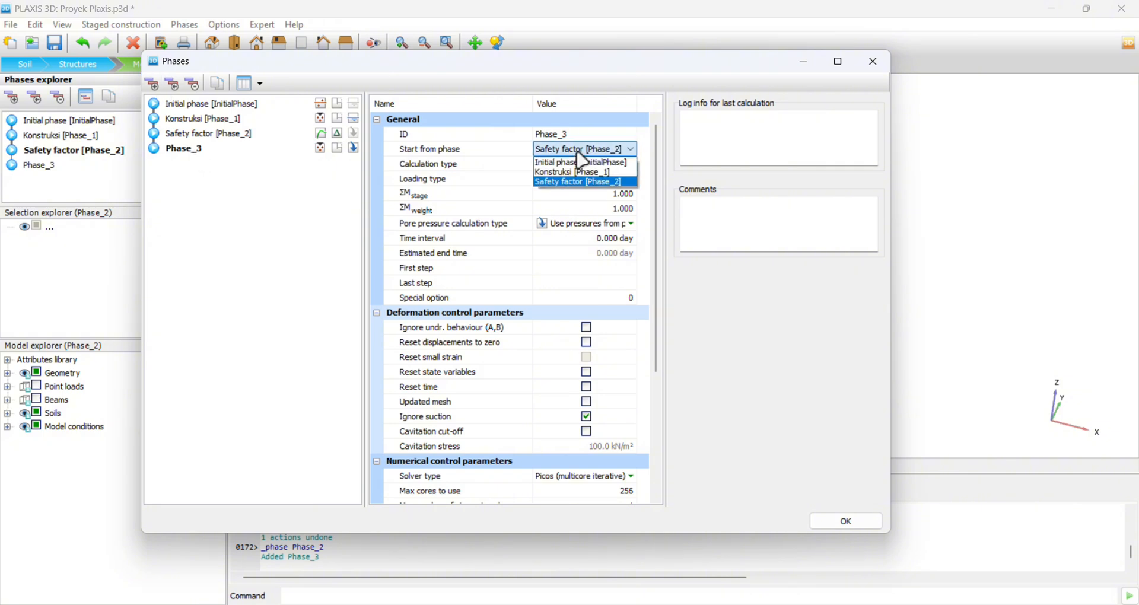
left_click(580, 155)
Name the new phase Uji Dinamis and set its calculation type to Dynamic.
left_click(574, 135)
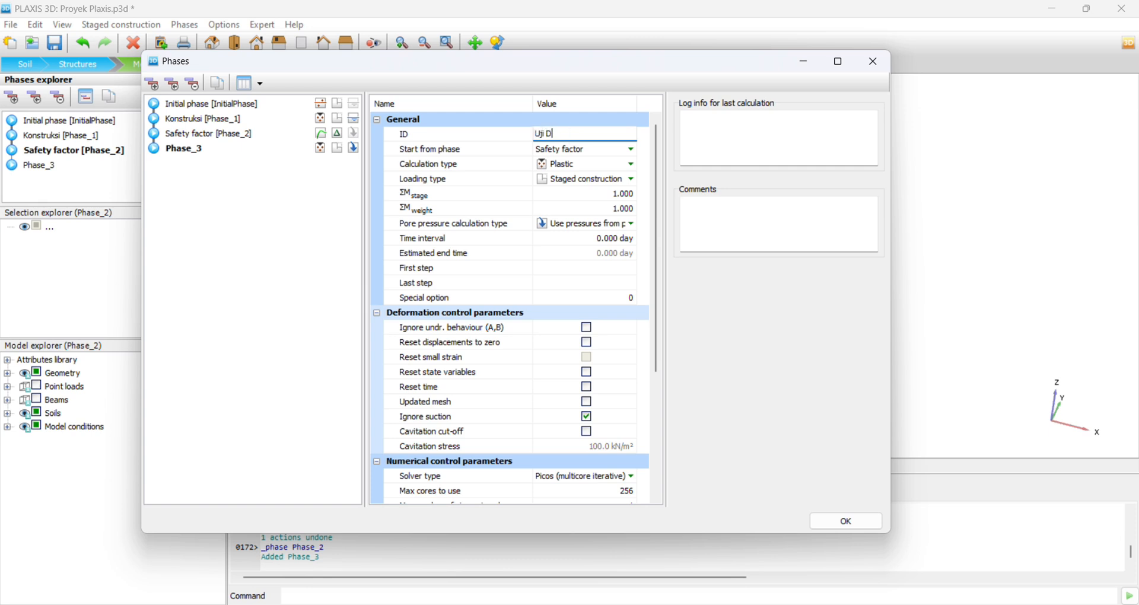
type("Uji Dinamis")
left_click(611, 168)
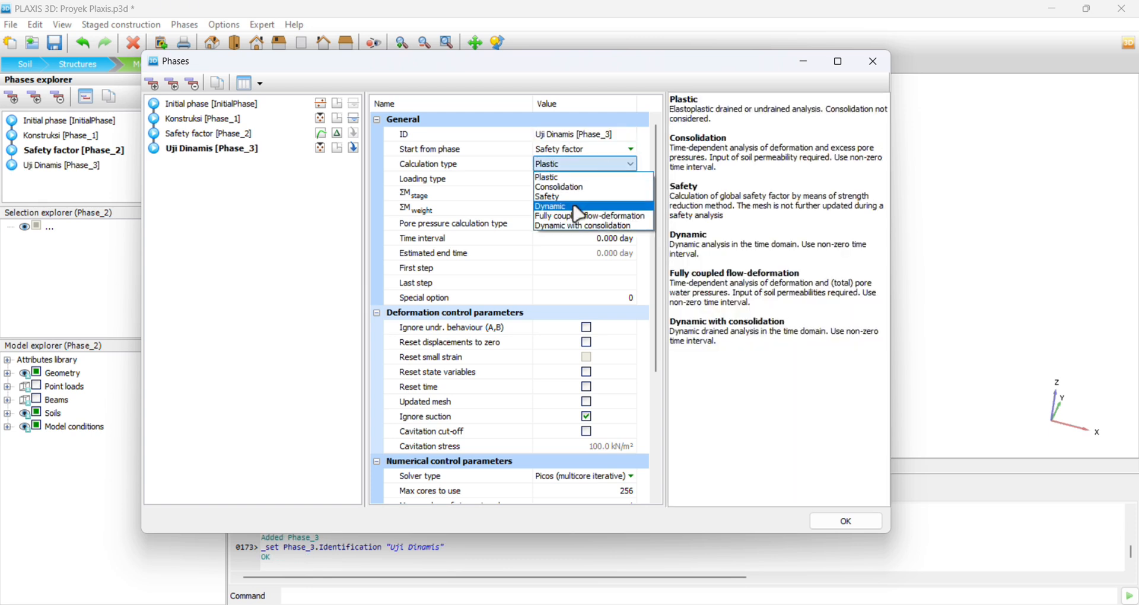
left_click(579, 201)
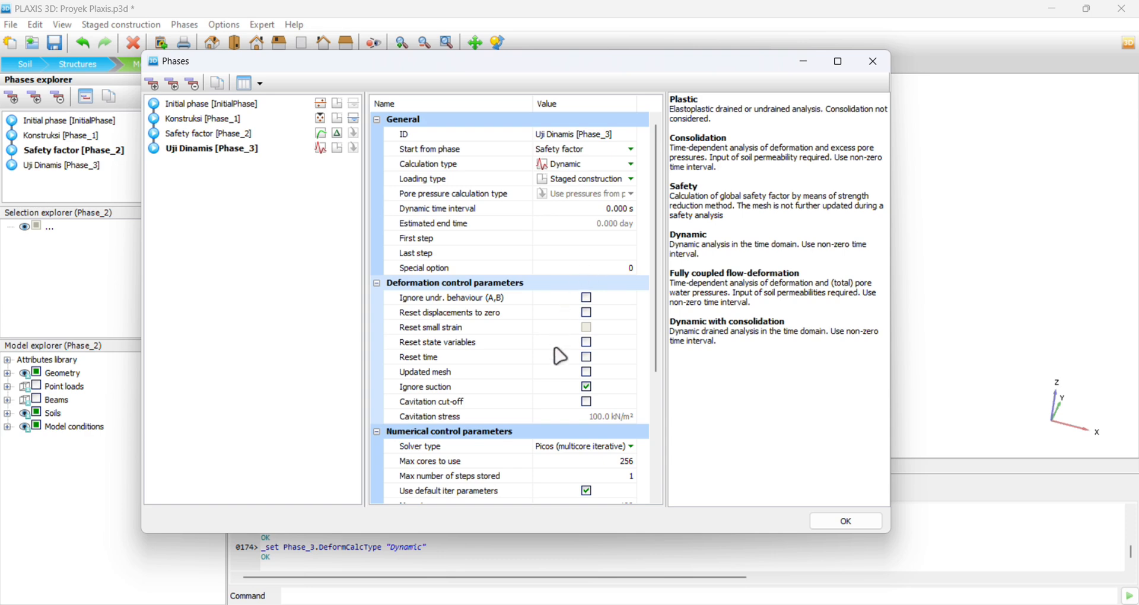
Examine the deformation and numerical control parameters of the Uji Dinamis, Safety factor and Konstruksi phases, and close the phase settings.
scroll(560, 355, "down", 2)
scroll(585, 397, "down", 1)
scroll(585, 394, "up", 3)
left_click(216, 134)
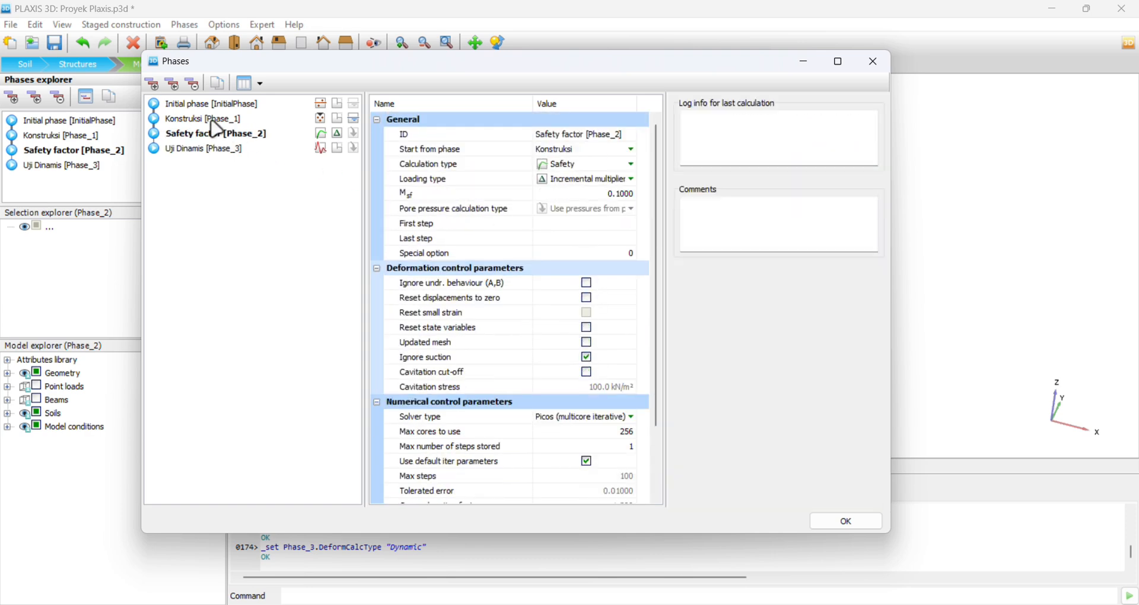
scroll(578, 325, "down", 2)
left_click(219, 122)
scroll(523, 312, "down", 4)
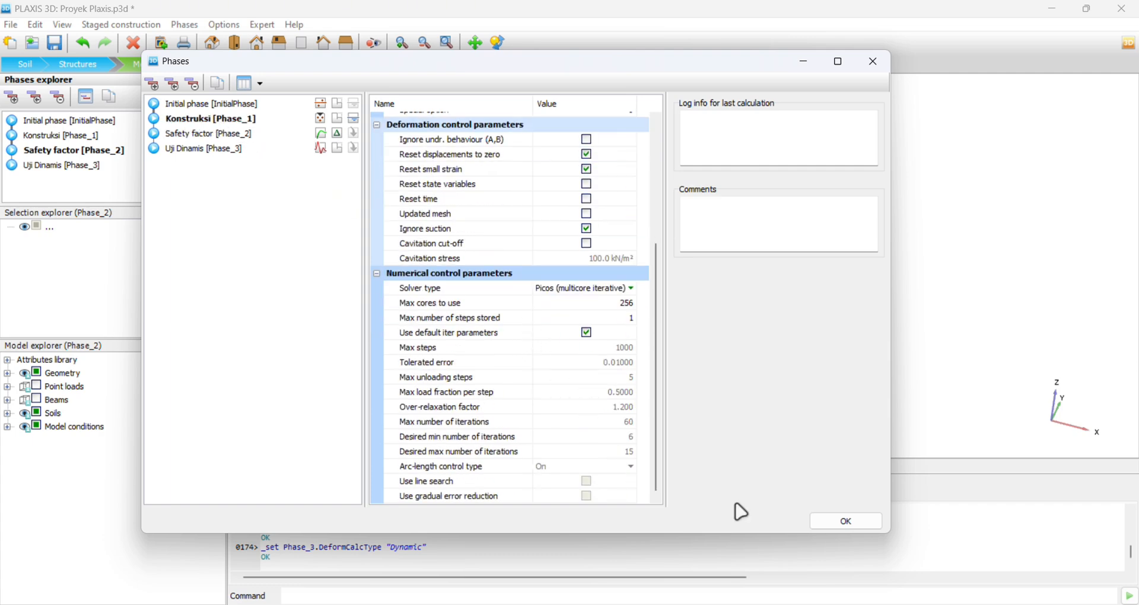
left_click(847, 526)
Make Konstruksi the current phase and activate all beams in it.
left_click(79, 166)
left_click(65, 136)
left_click(65, 121)
left_click(71, 167)
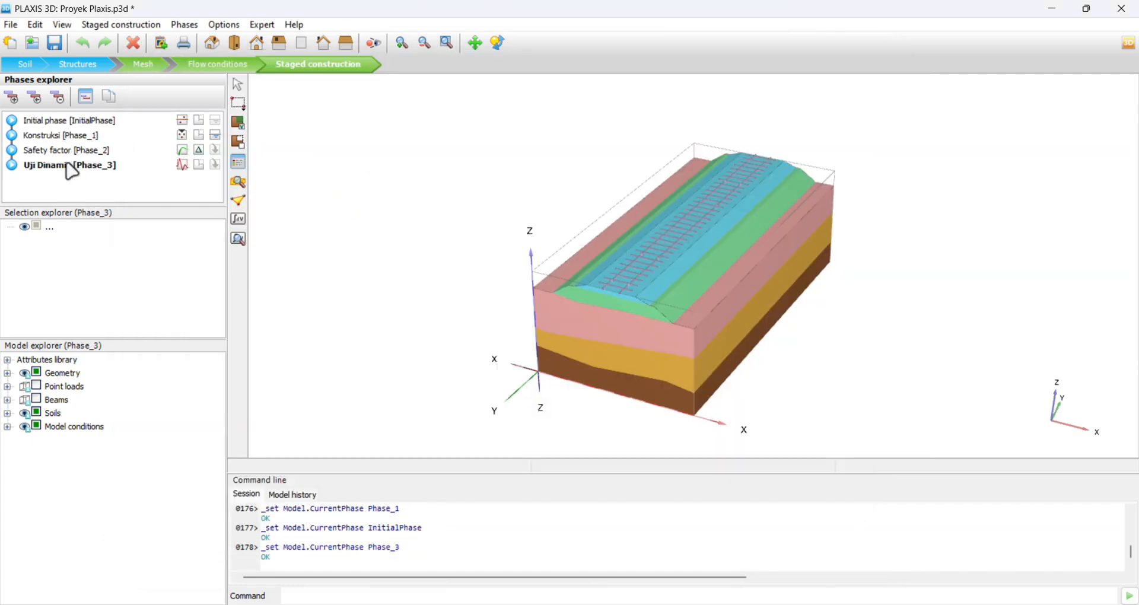
right_click(67, 166)
left_click(39, 236)
left_click(58, 137)
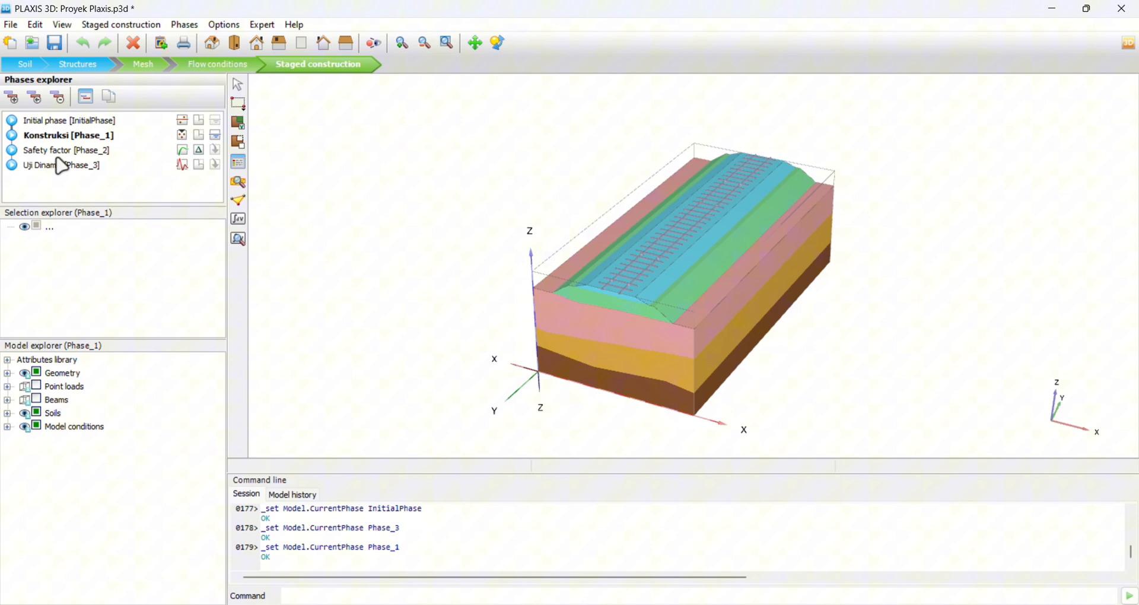
left_click(37, 400)
left_click(38, 400)
left_click(38, 400)
Activate all beams and point loads in the Uji Dinamis phase.
left_click(74, 122)
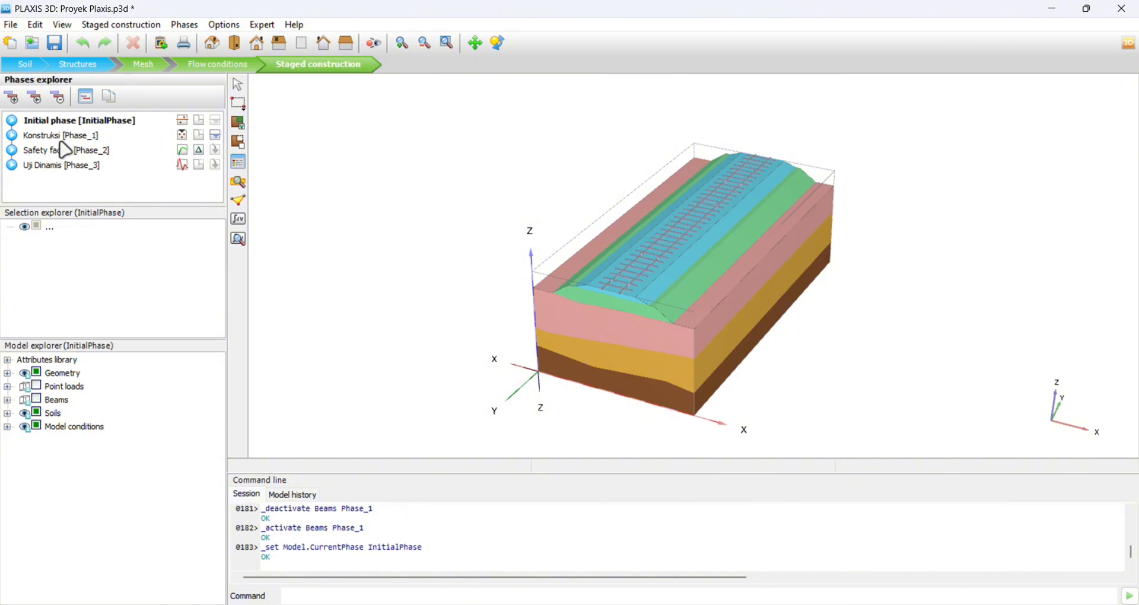
left_click(61, 136)
left_click(67, 150)
left_click(89, 166)
left_click(37, 401)
left_click(37, 386)
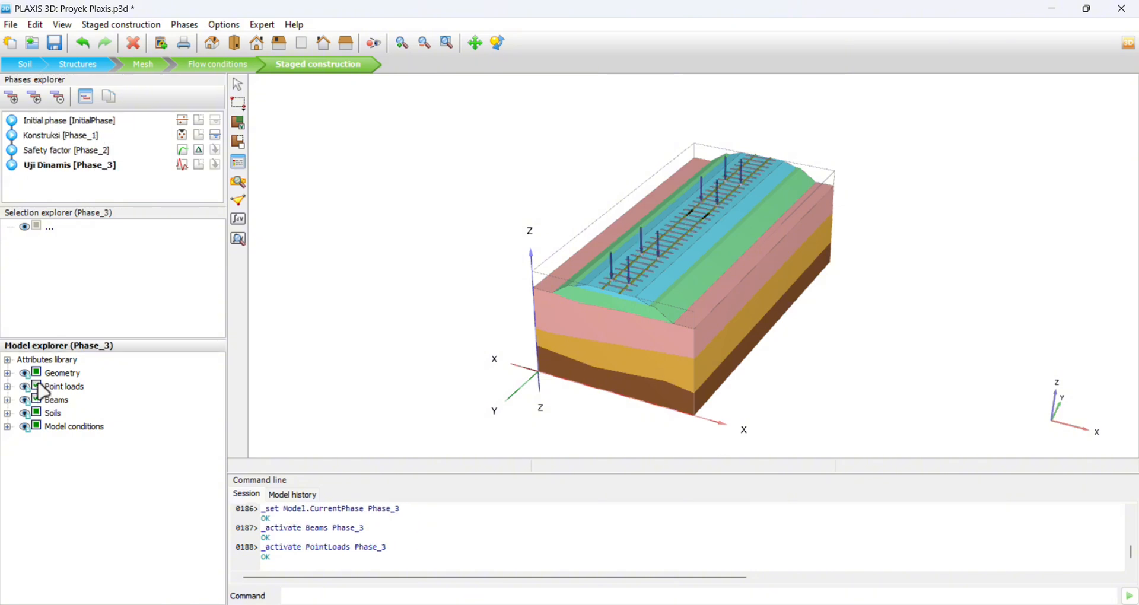
scroll(780, 381, "up", 5)
scroll(757, 266, "down", 3)
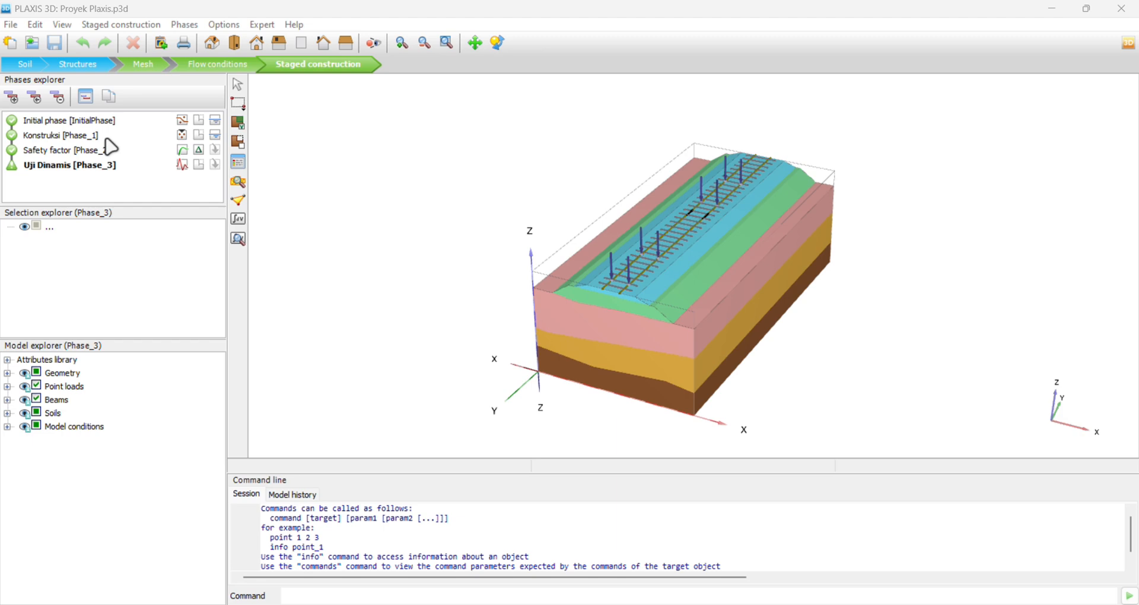
Review the calculation type and control parameters of the calculated initial phase and the Konstruksi phase.
double_click(89, 120)
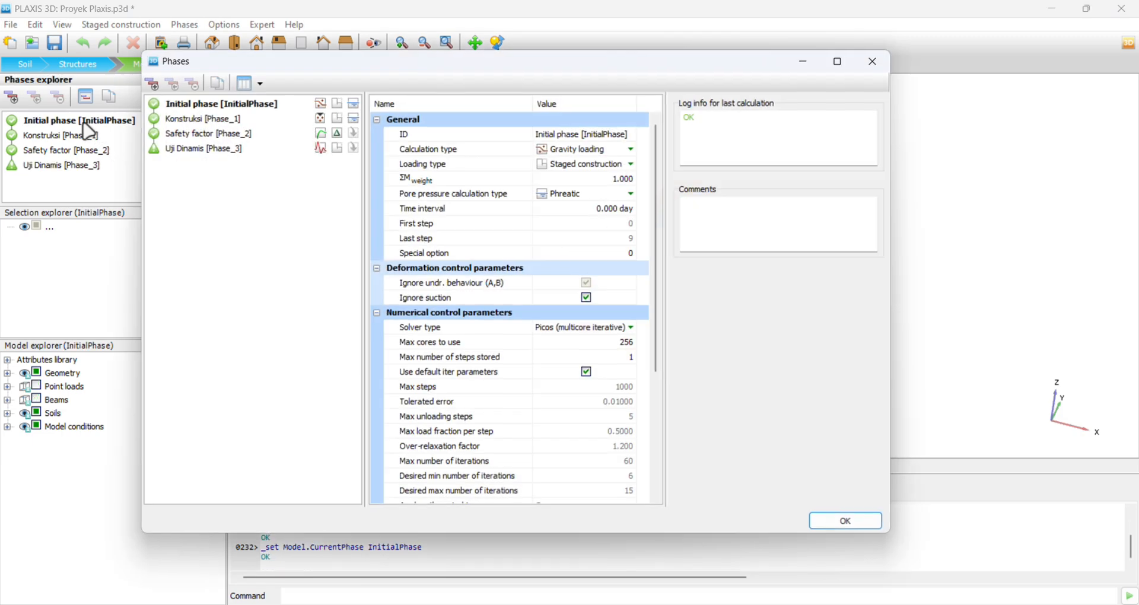
left_click(589, 149)
left_click(587, 149)
left_click_drag(656, 178, 654, 269)
left_click(292, 116)
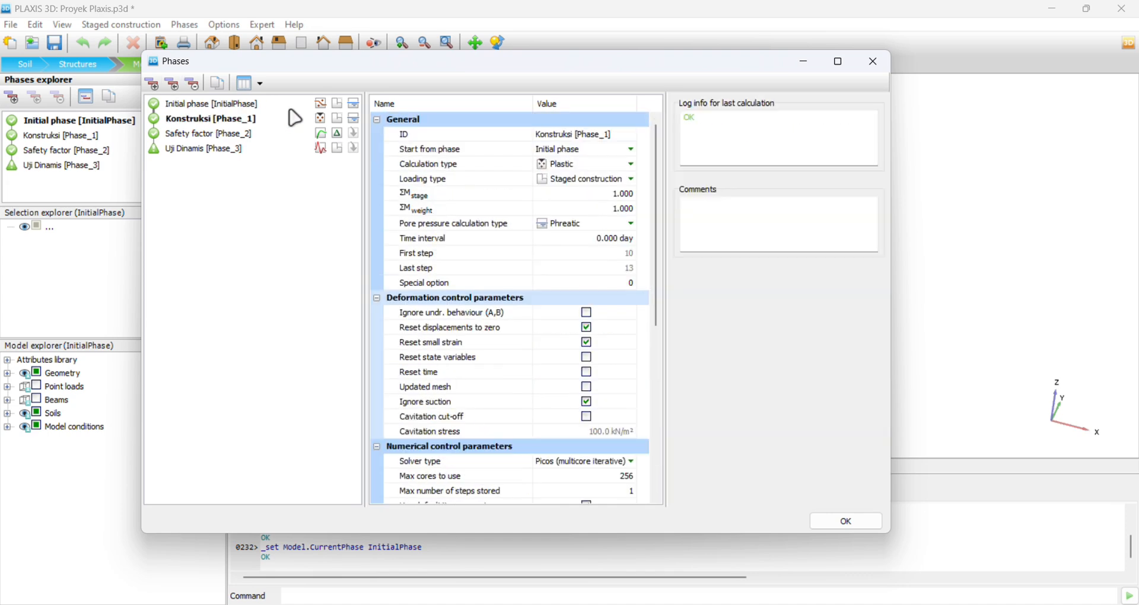
left_click(550, 163)
left_click(587, 165)
left_click(573, 177)
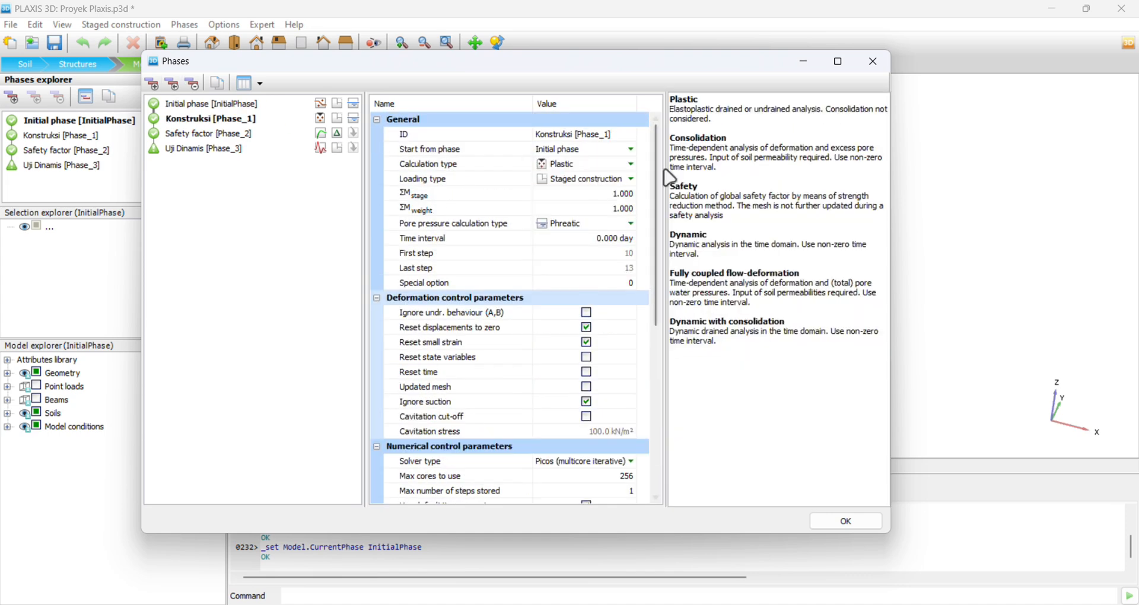
left_click_drag(661, 158, 655, 198)
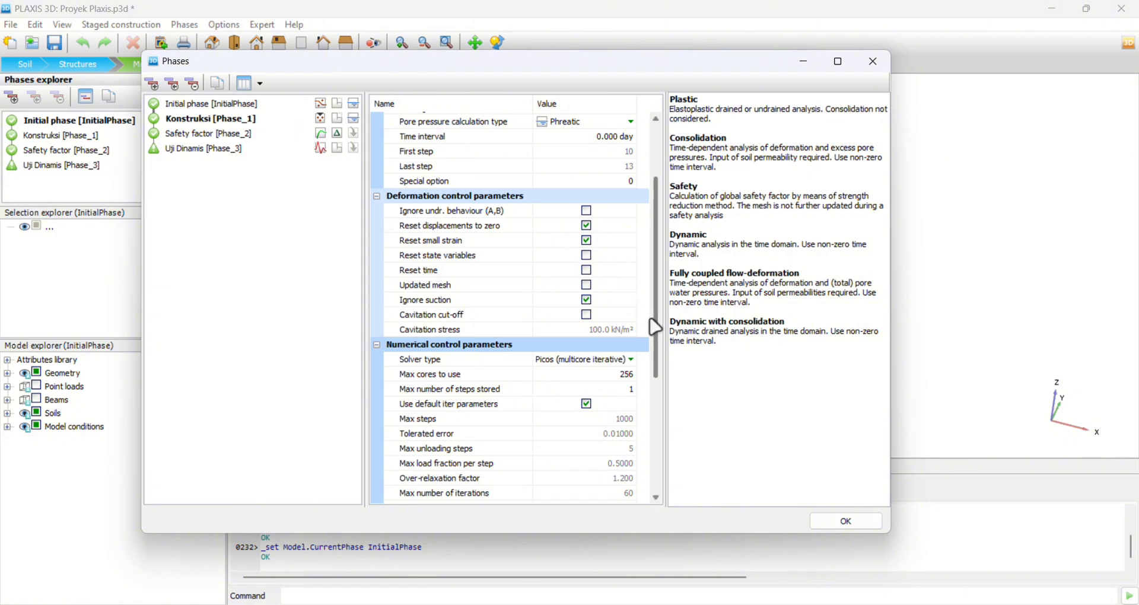
left_click_drag(653, 323, 655, 381)
Review the Safety factor phase's calculation type, its description and the reached safety factor.
left_click(244, 135)
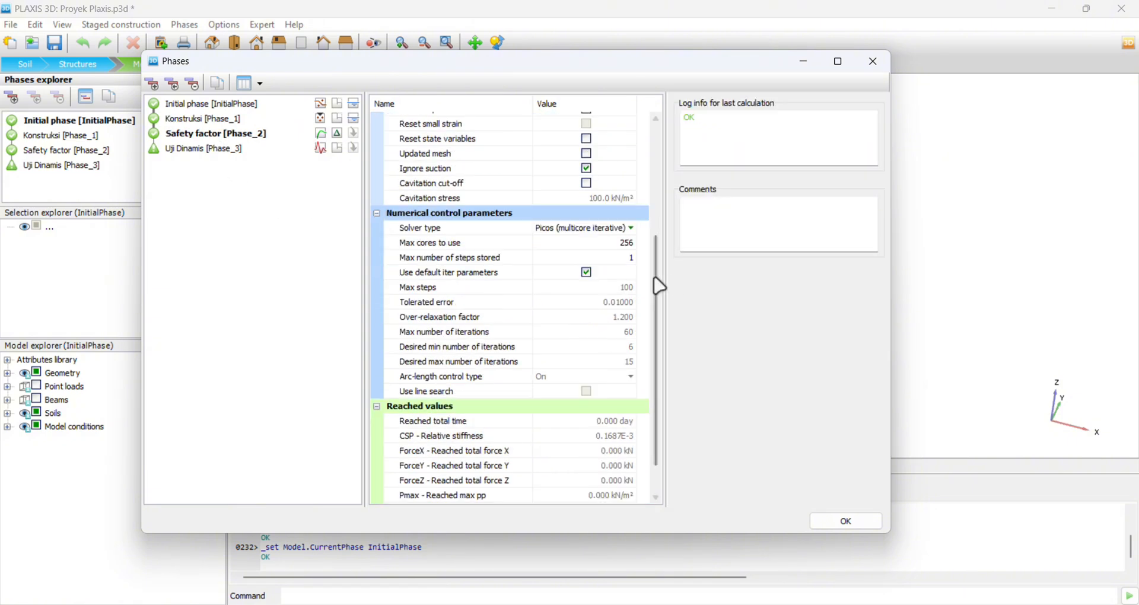
left_click_drag(656, 285, 735, 230)
left_click(581, 161)
left_click(590, 166)
left_click(571, 191)
left_click(738, 223)
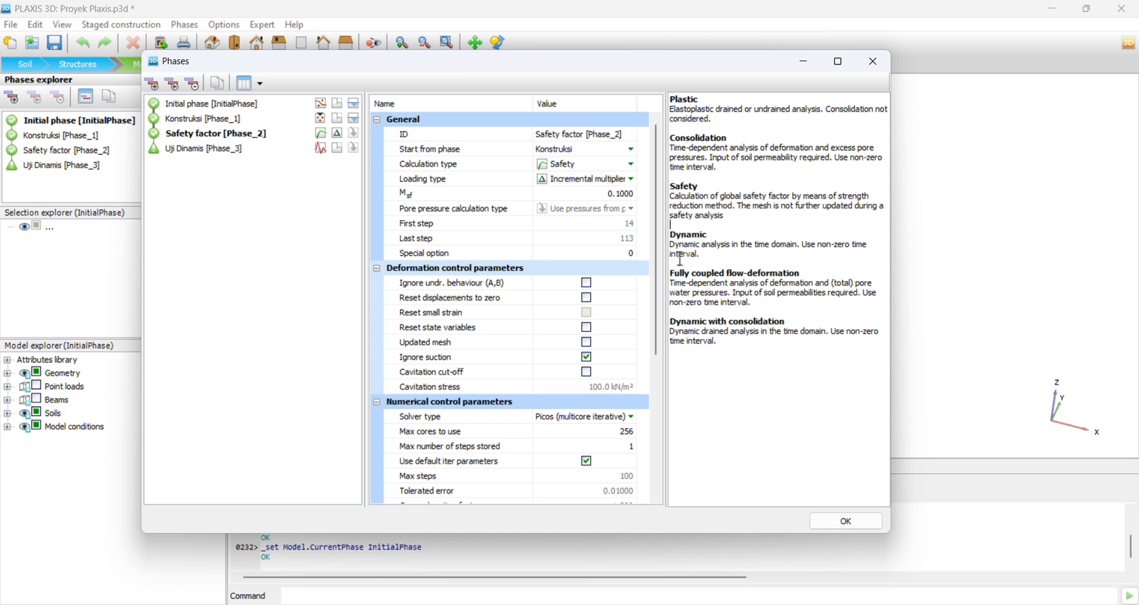
left_click_drag(656, 273, 653, 414)
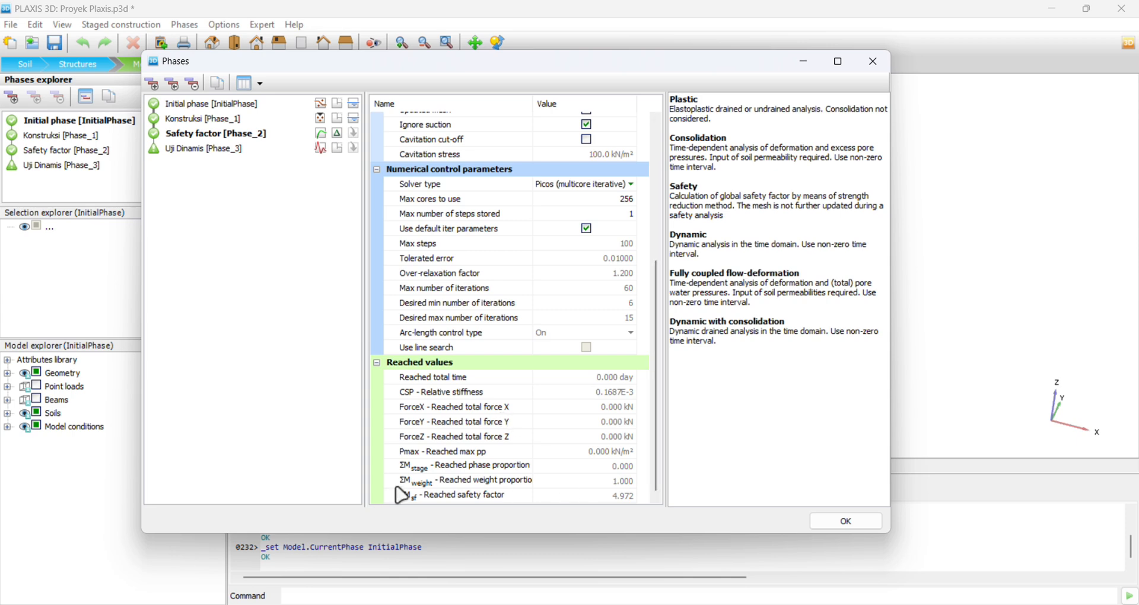
left_click(620, 494)
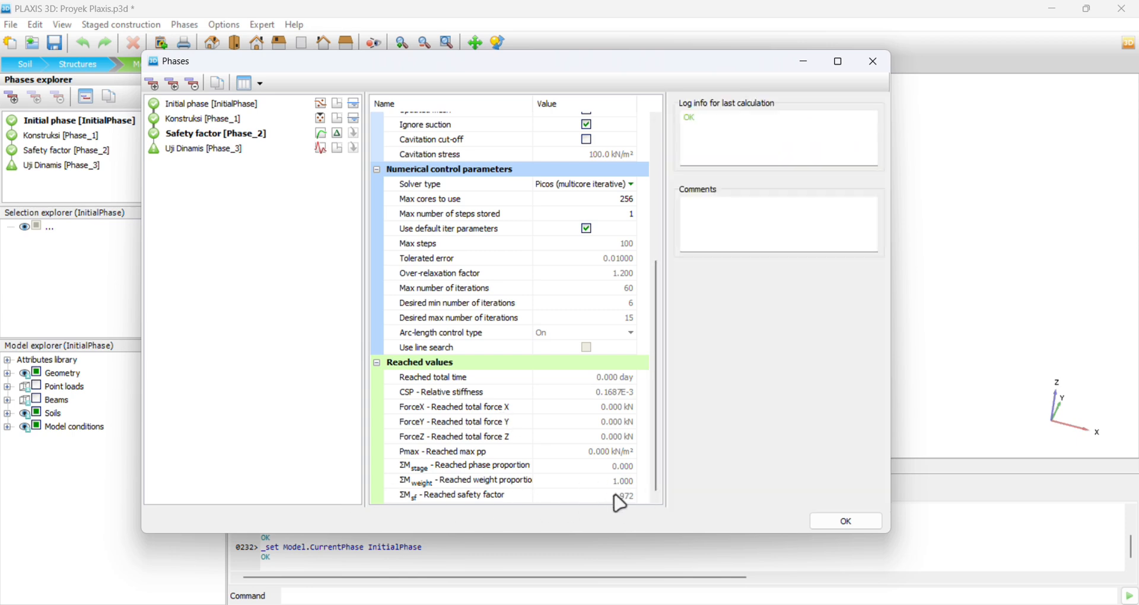
Review the Uji Dinamis phase's calculation type and read the description of the Dynamic analysis.
left_click(204, 151)
left_click_drag(657, 320, 666, 192)
left_click(611, 169)
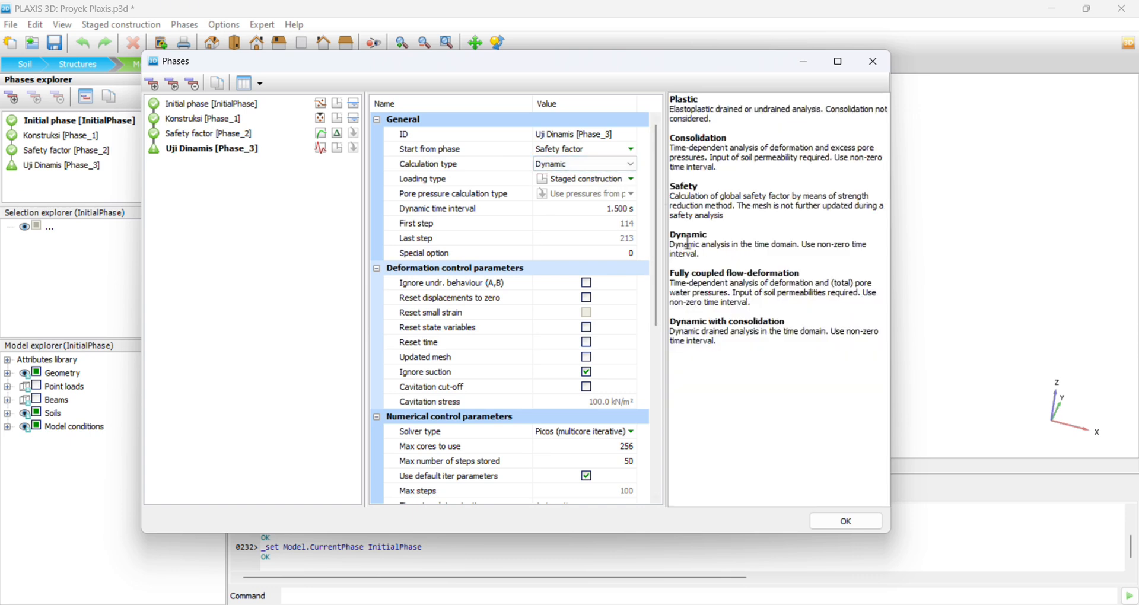
left_click_drag(672, 236, 738, 253)
left_click(778, 253)
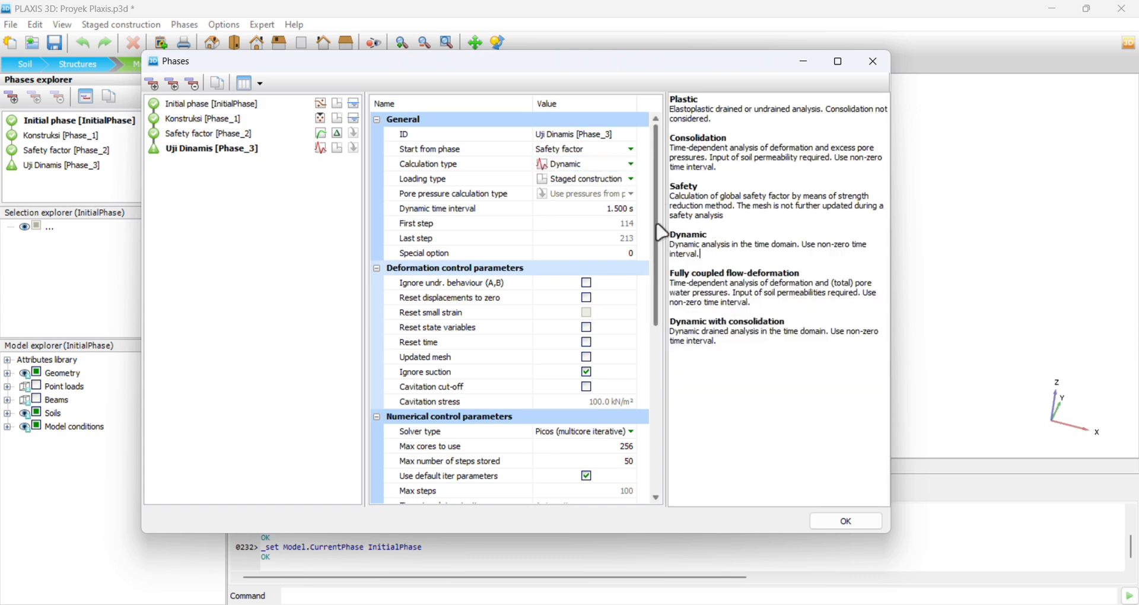
scroll(666, 237, "down", 1)
scroll(666, 242, "up", 1)
Check the Uji Dinamis phase's maximum number of stored steps and remaining numerical parameters, and close the phase settings.
left_click(632, 253)
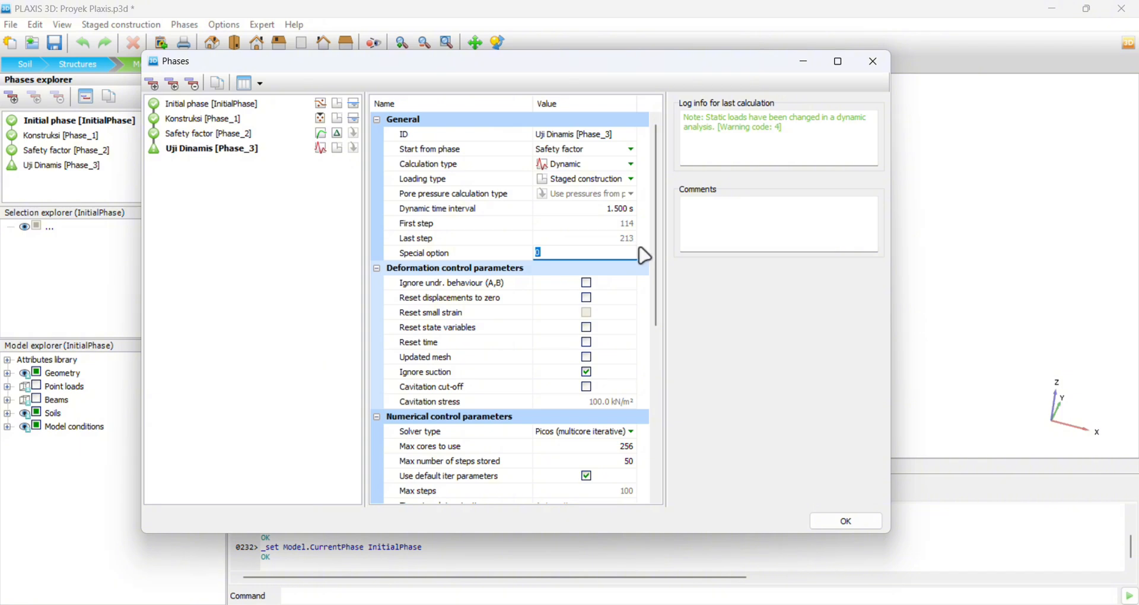
left_click_drag(655, 256, 653, 324)
left_click(630, 330)
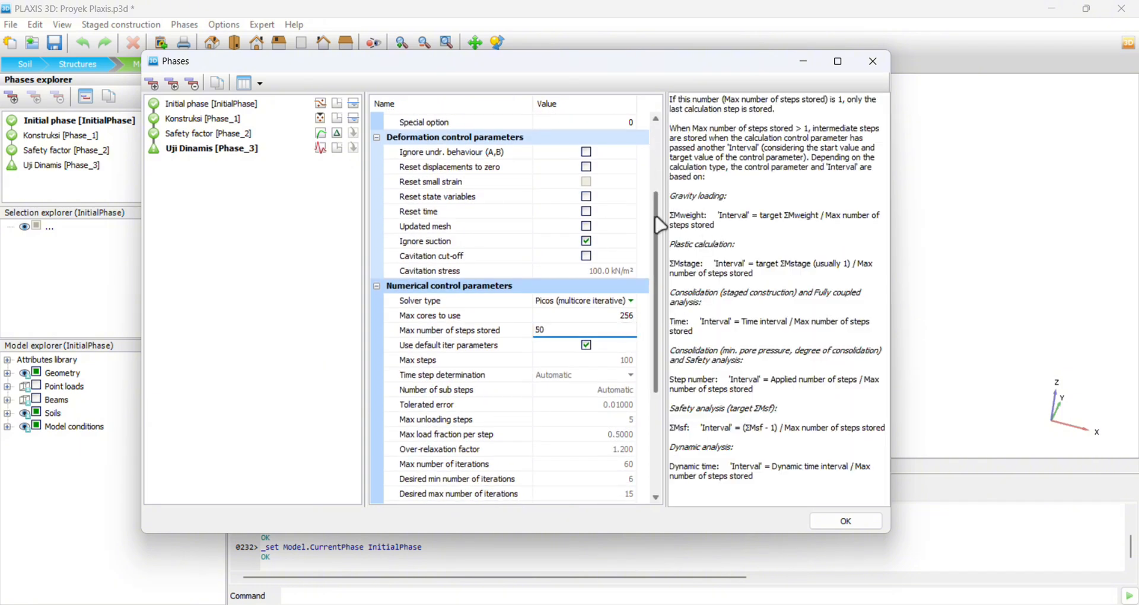
left_click_drag(659, 223, 654, 282)
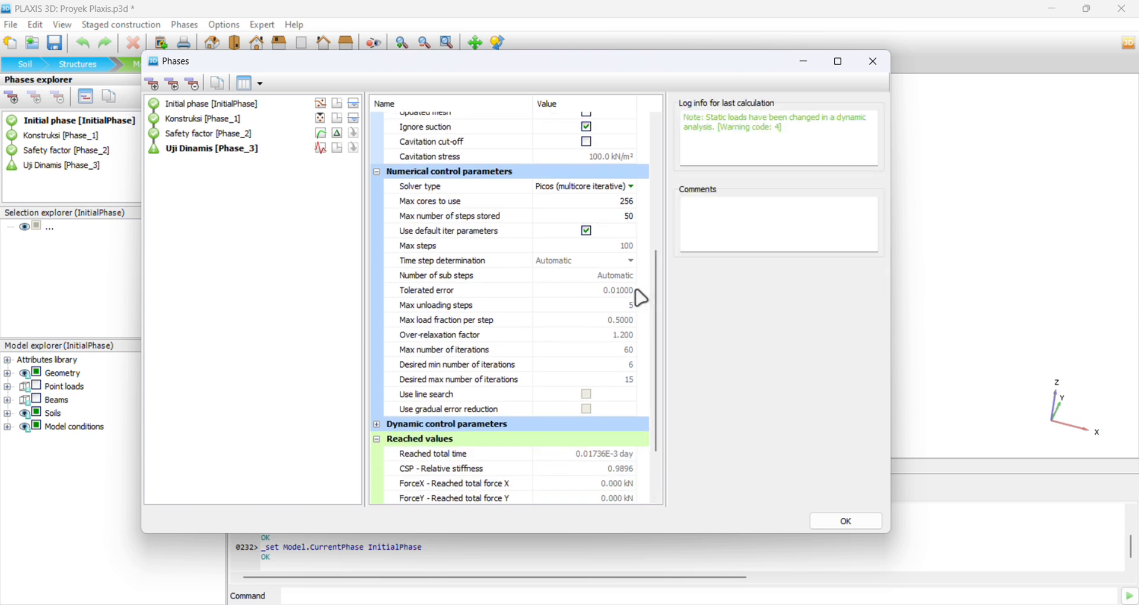
scroll(644, 303, "down", 3)
left_click(860, 525)
left_click(238, 219)
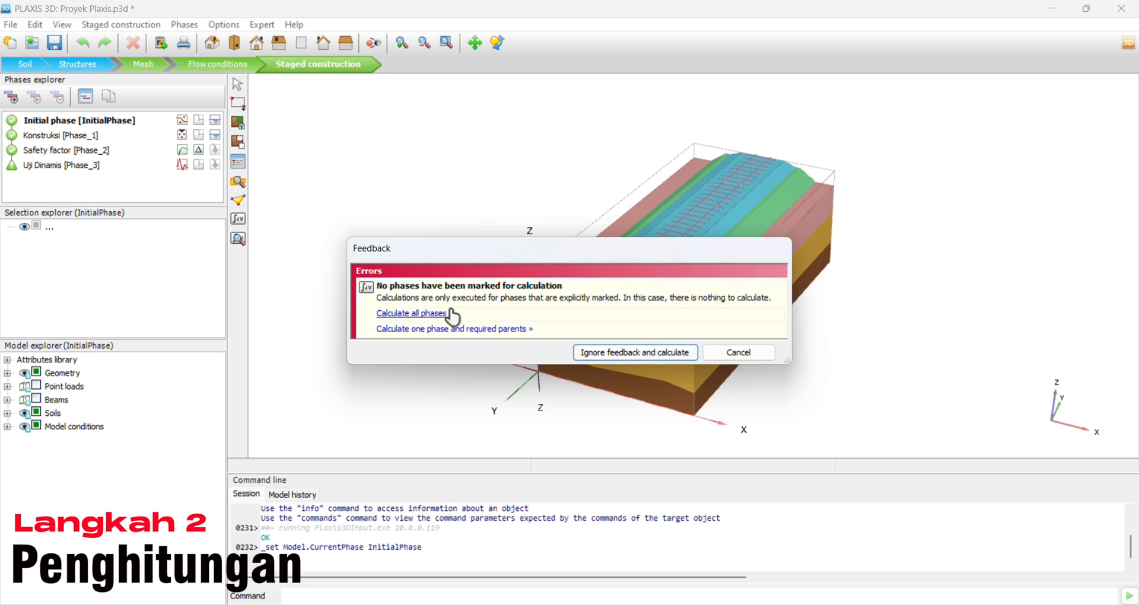
left_click(738, 352)
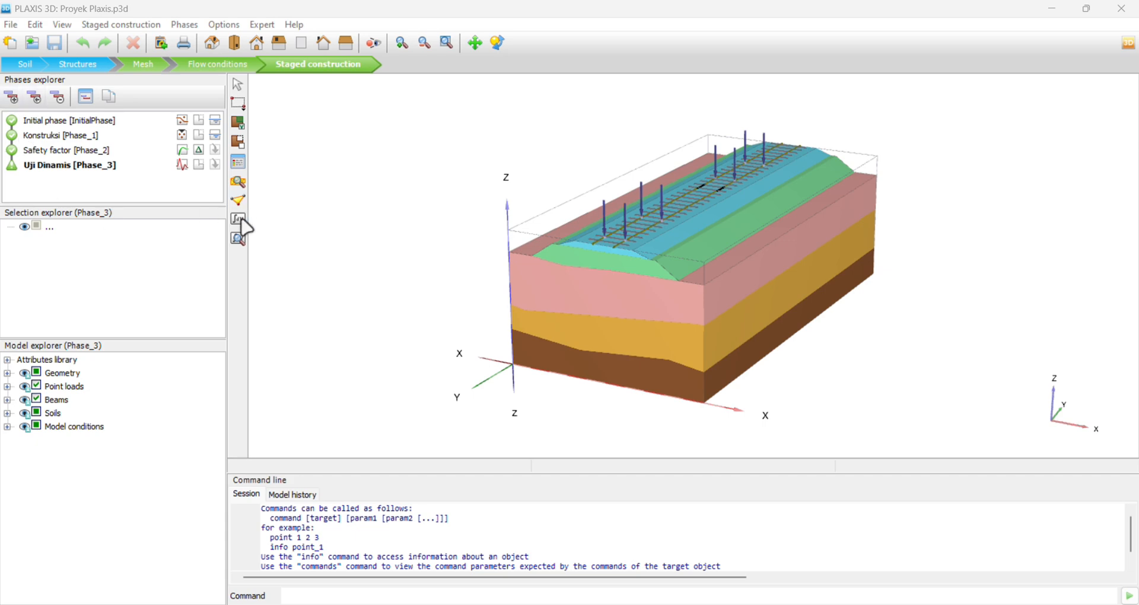
left_click(241, 219)
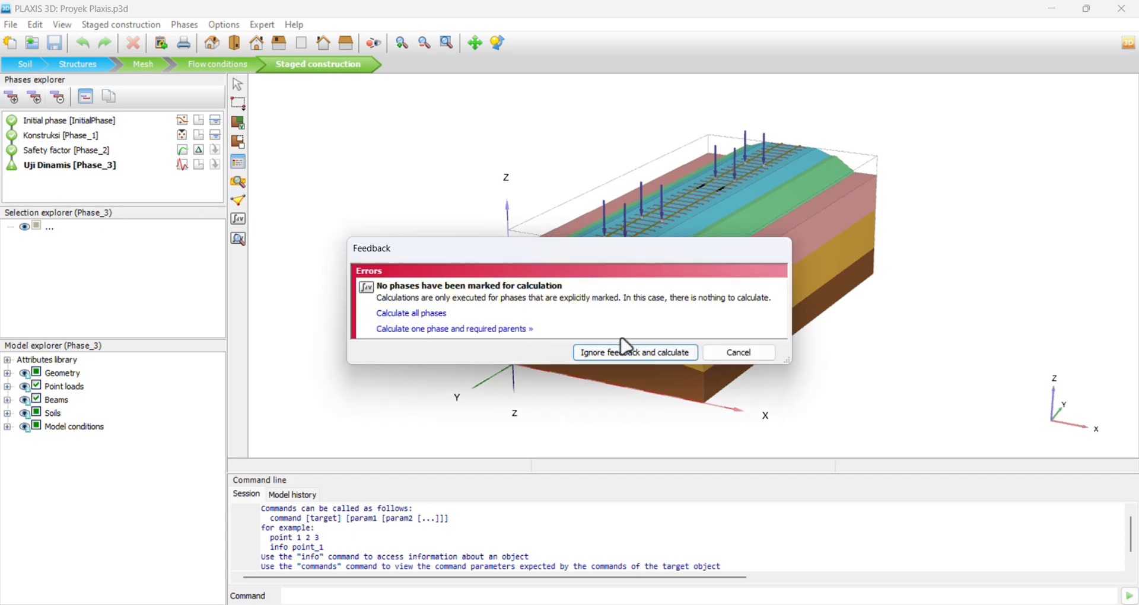
left_click(749, 355)
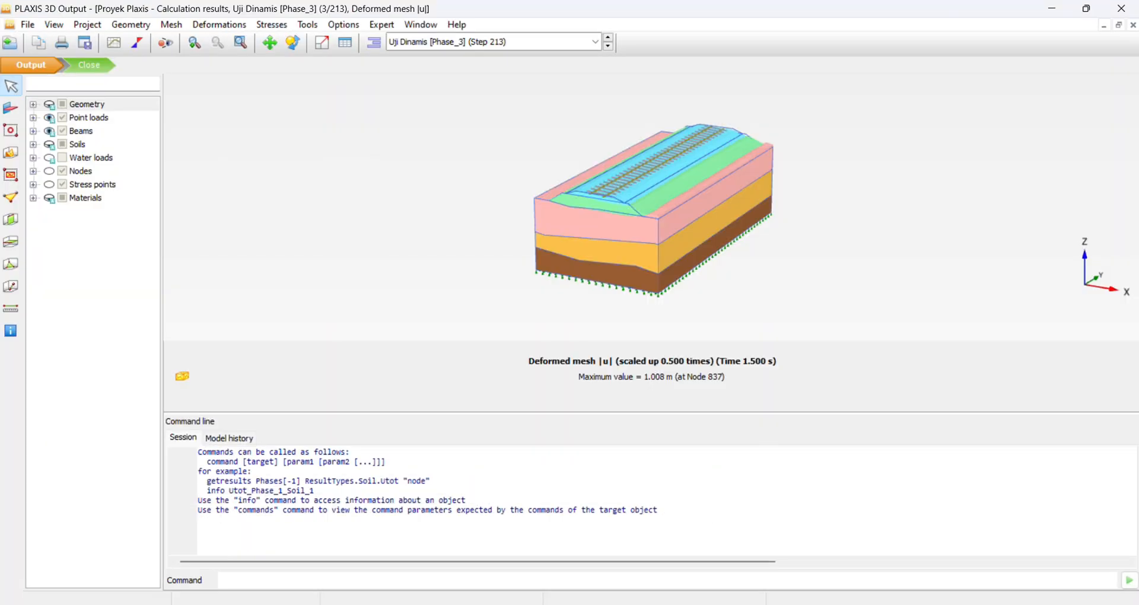
Display the element contours on the deformed mesh of the Uji Dinamis phase in PLAXIS 3D Output.
left_click(171, 24)
left_click(267, 196)
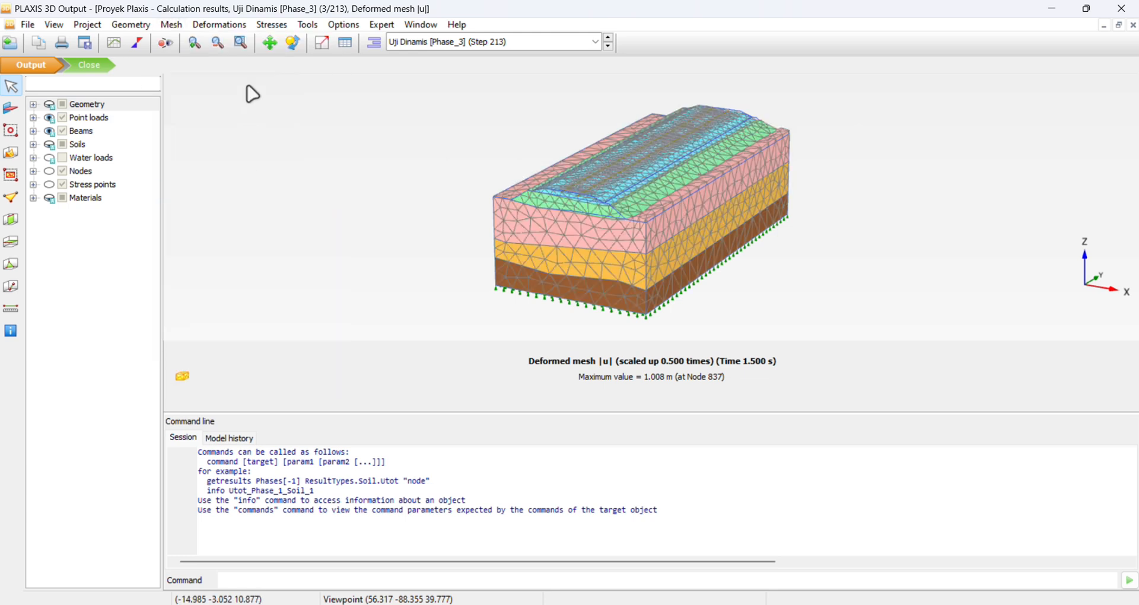
left_click(167, 40)
left_click(705, 255)
Hide the element contours and display the total displacements |u| of the Uji Dinamis phase.
left_click(173, 25)
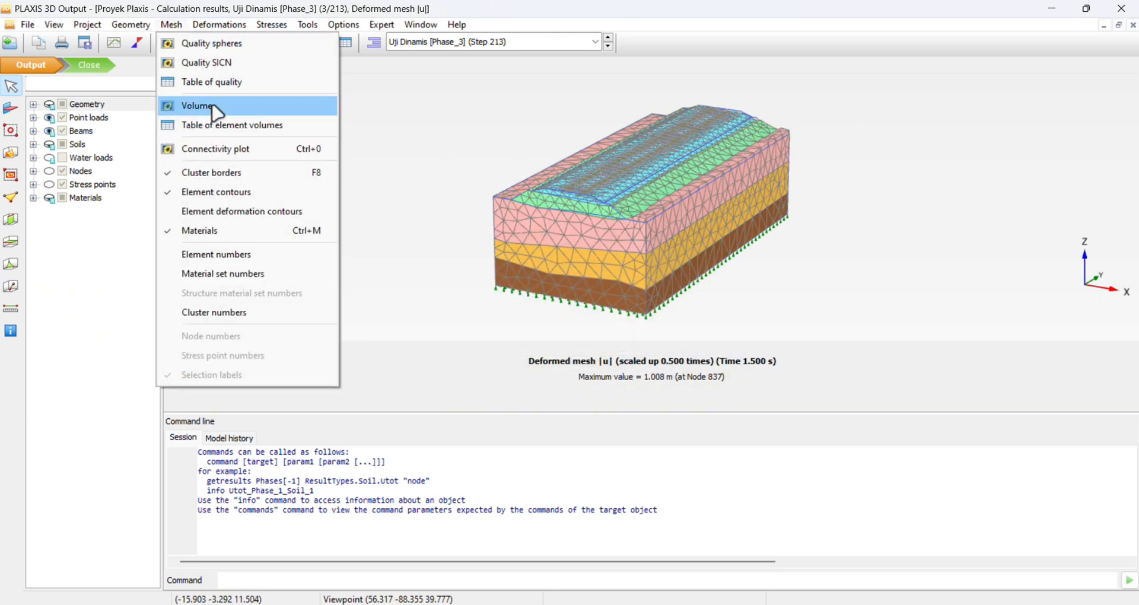
left_click(222, 191)
left_click(236, 25)
mouse_move(279, 91)
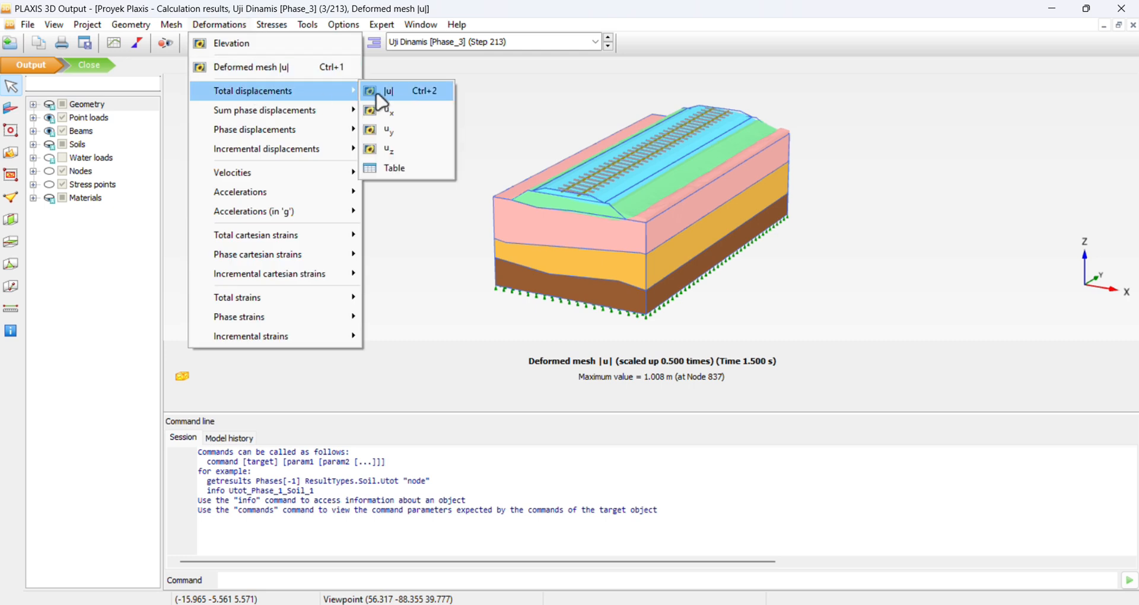
left_click(381, 92)
scroll(554, 272, "up", 3)
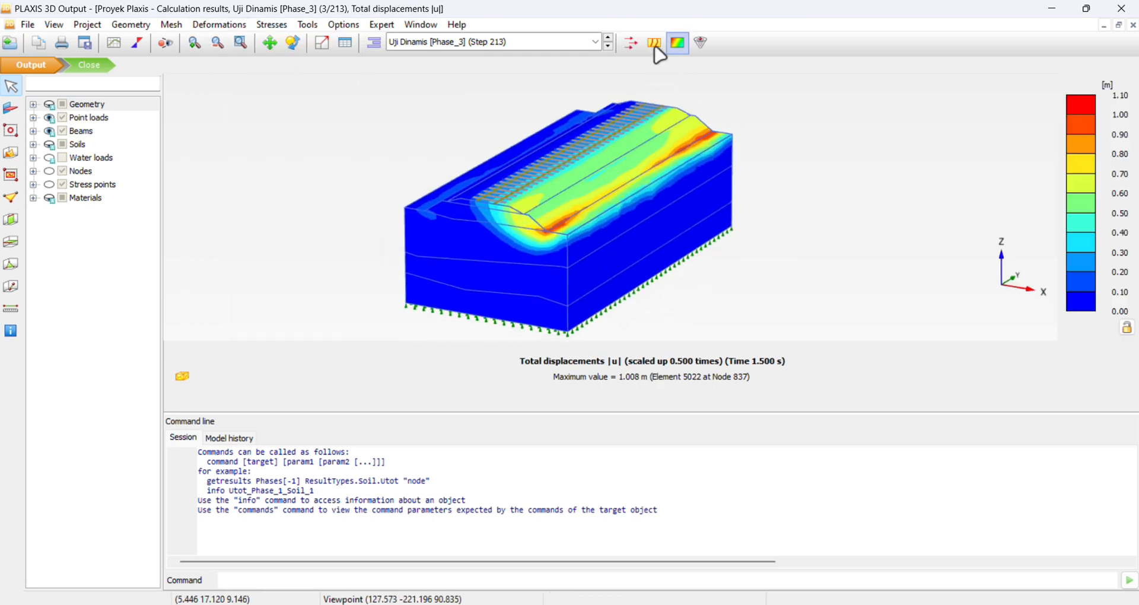
Compare the total displacements |u| drawn as iso surfaces with the shaded contour display.
middle_click_drag(675, 197, 699, 180)
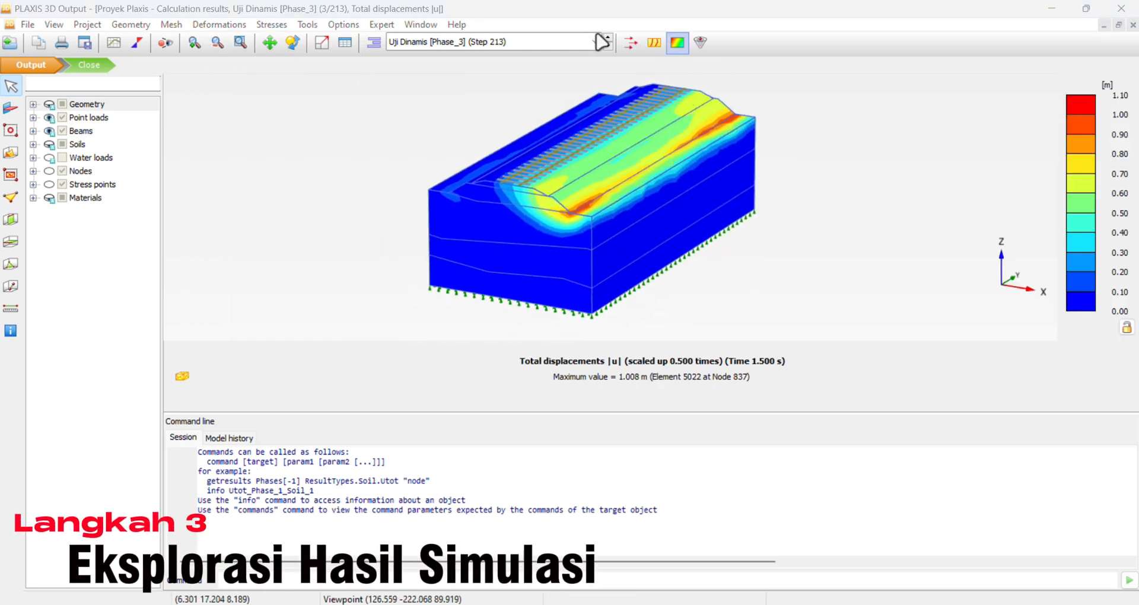
left_click(701, 42)
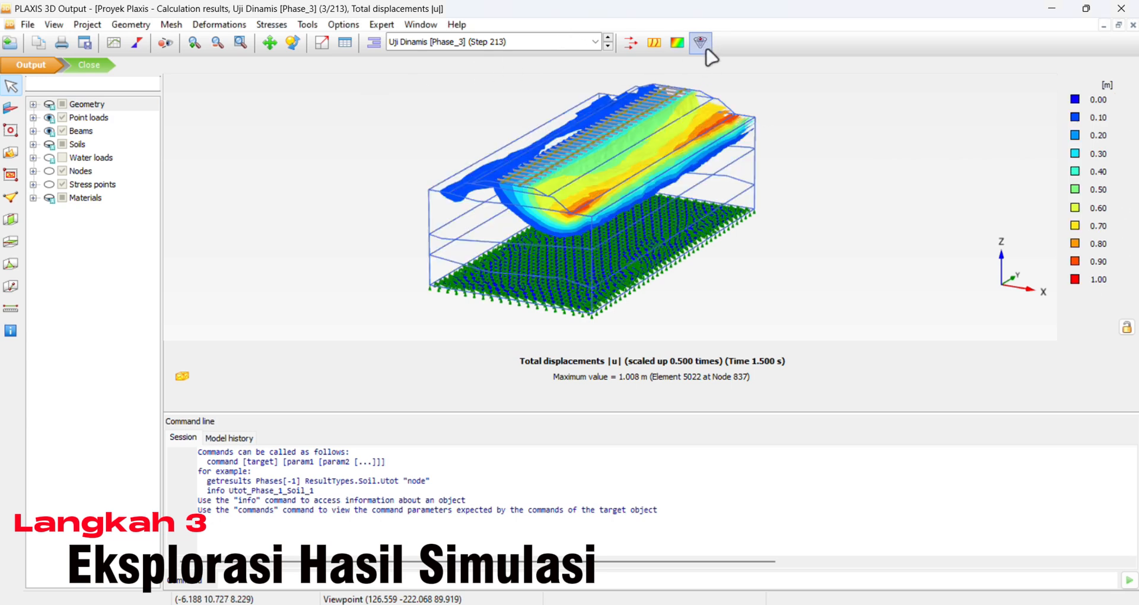
left_click(676, 42)
Display the Cartesian effective stress σ'xx of the Uji Dinamis phase, followed by the Elevation plot.
left_click(271, 24)
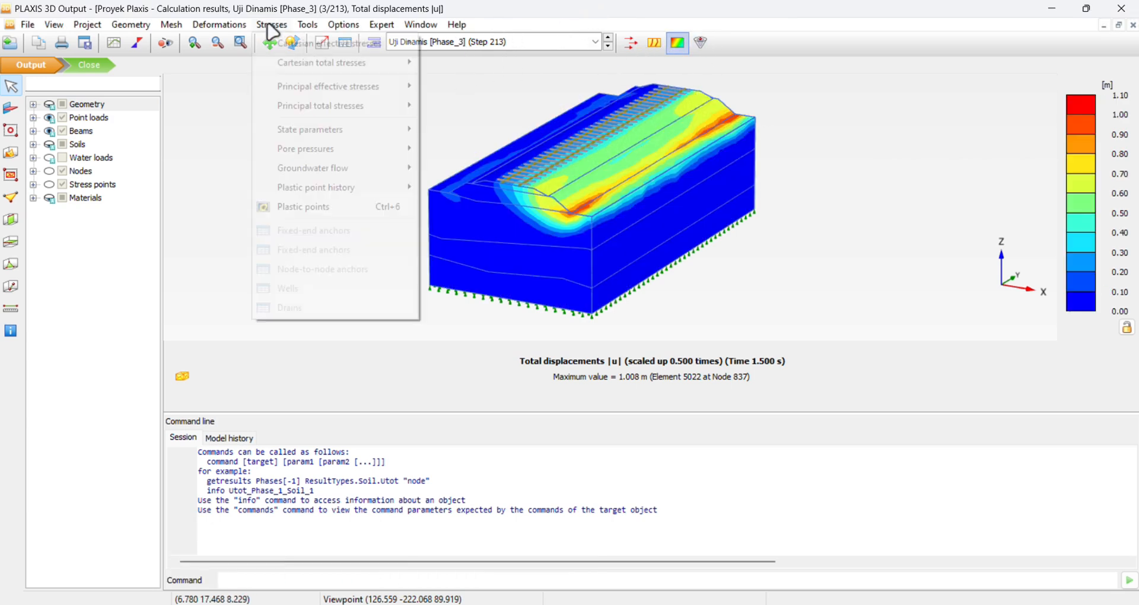
mouse_move(298, 43)
left_click(439, 43)
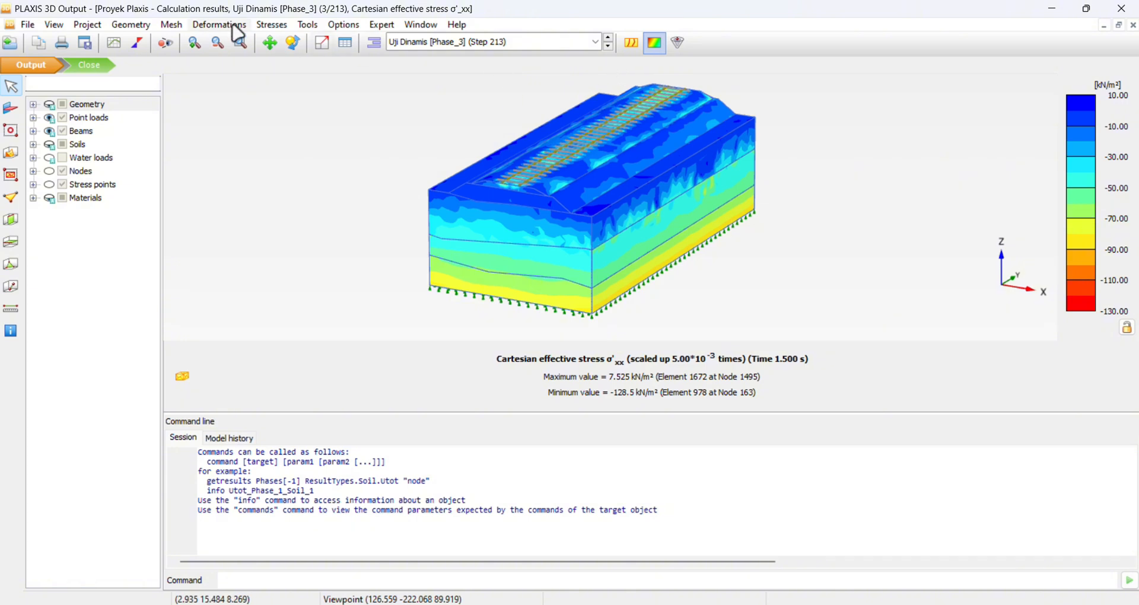
left_click(232, 26)
left_click(231, 43)
Display the phase displacements |Pu| of the Uji Dinamis phase.
left_click(233, 24)
mouse_move(286, 93)
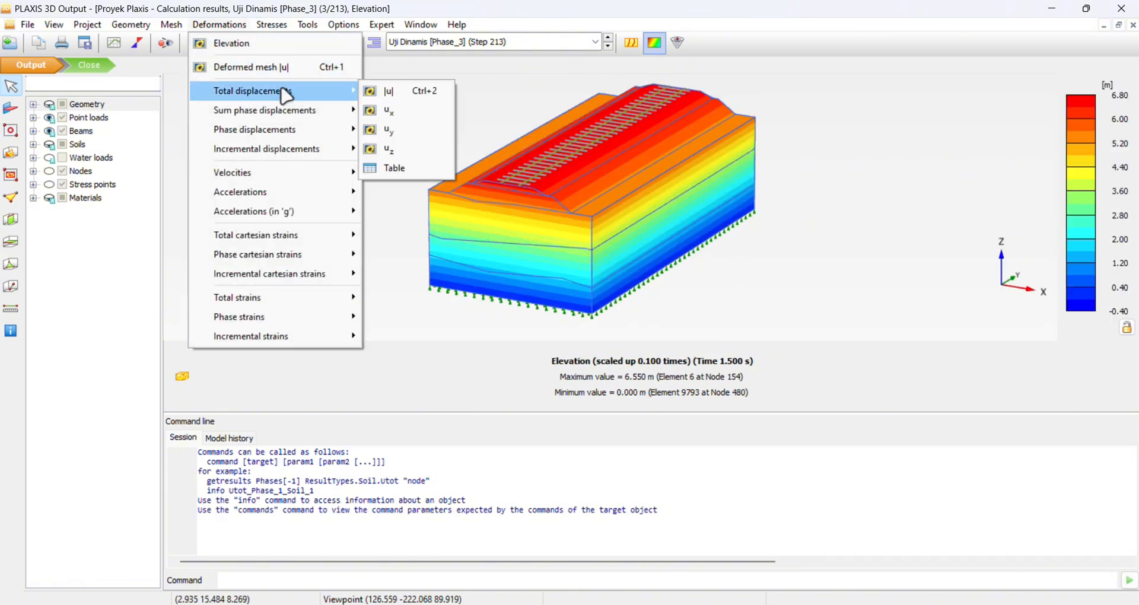
mouse_move(292, 131)
left_click(388, 130)
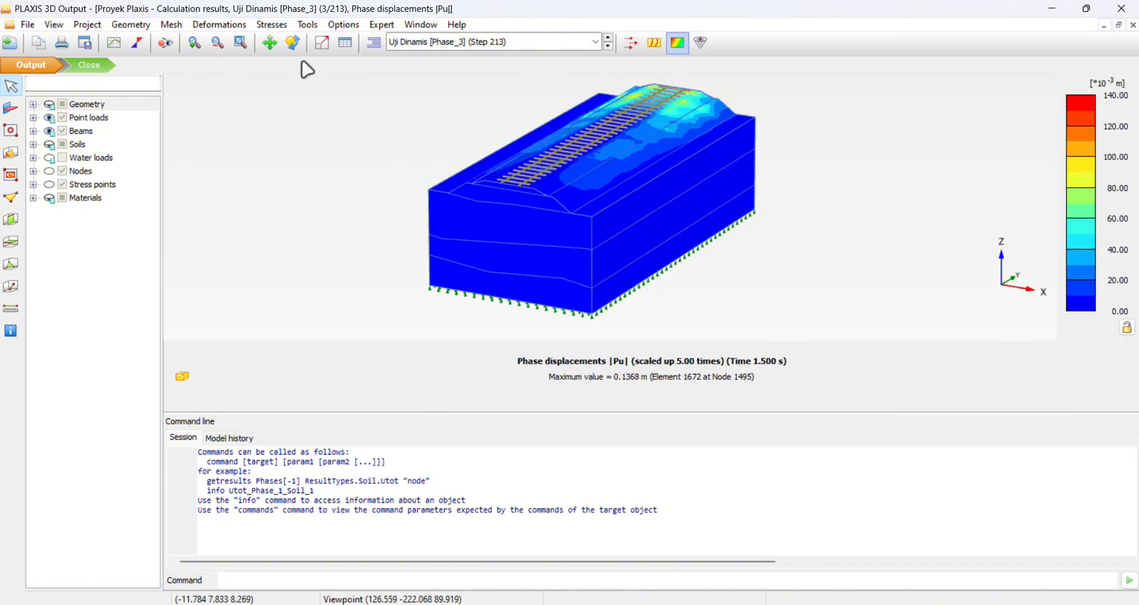
List the individual saved steps and show the phase displacements at Step 115 of Uji Dinamis (Time 0.03000 s).
left_click(374, 42)
left_click(411, 42)
left_click_drag(596, 198, 595, 74)
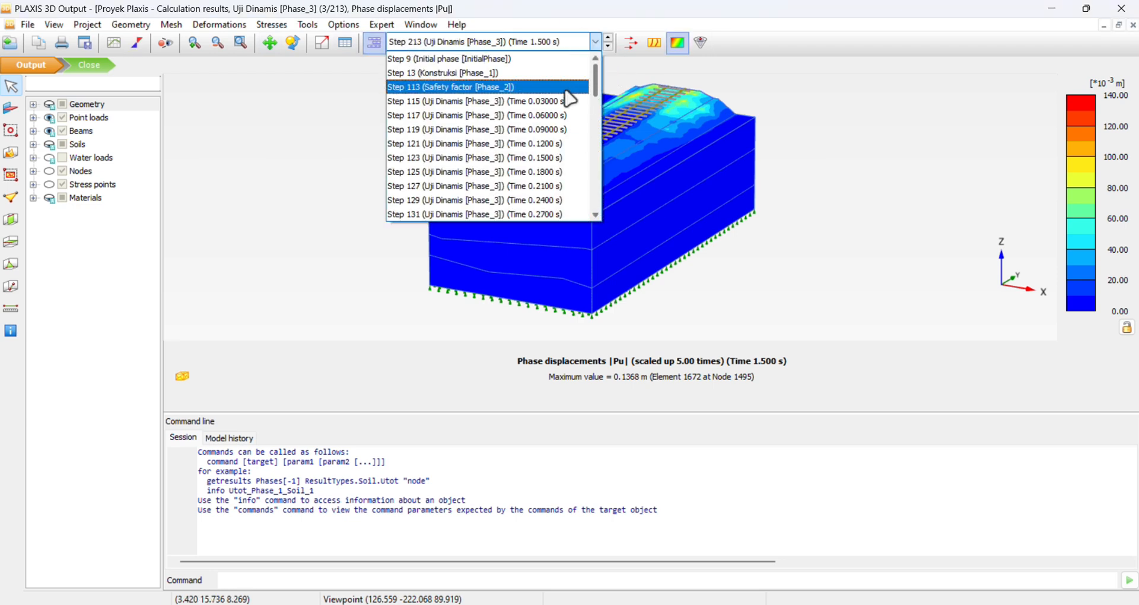
left_click(552, 101)
left_click(419, 42)
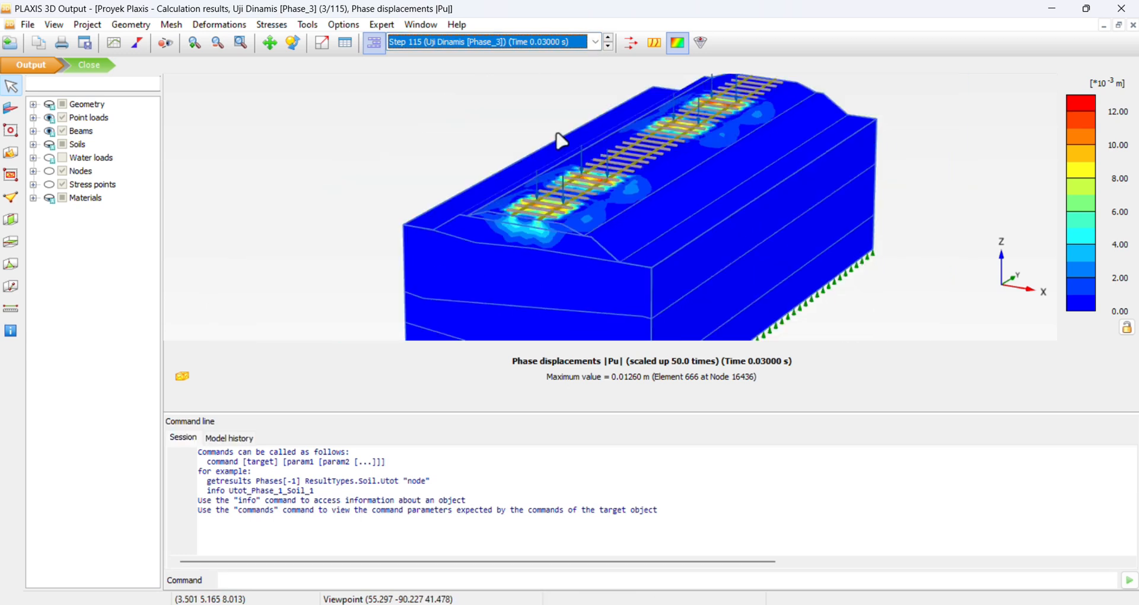
left_click(771, 190)
Display the sum phase displacements |ΣPu| for Step 115 of Uji Dinamis.
left_click(219, 24)
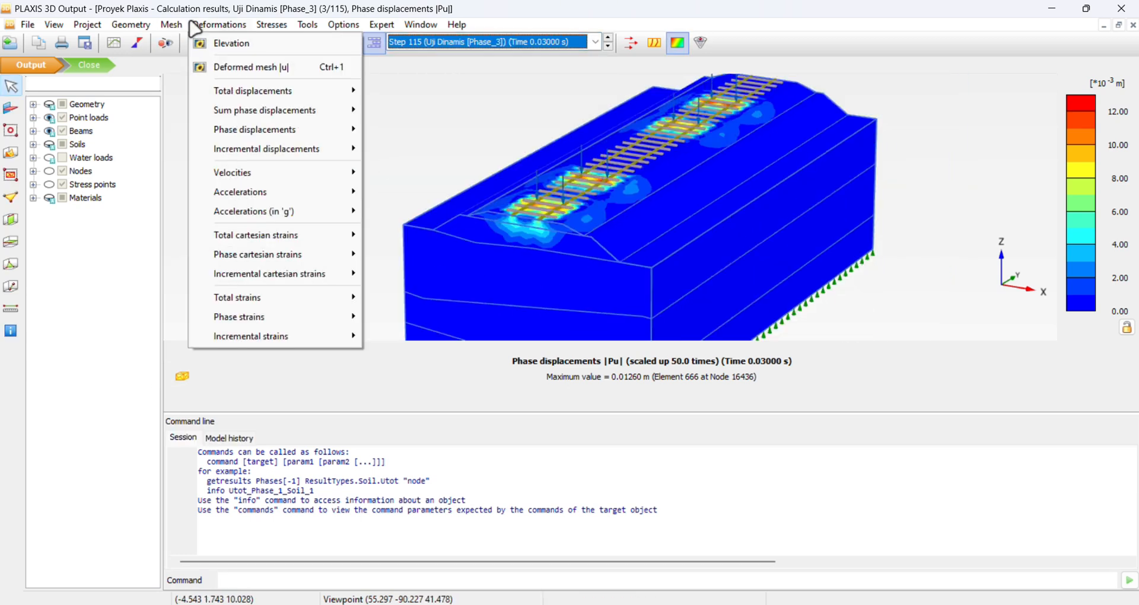
mouse_move(255, 95)
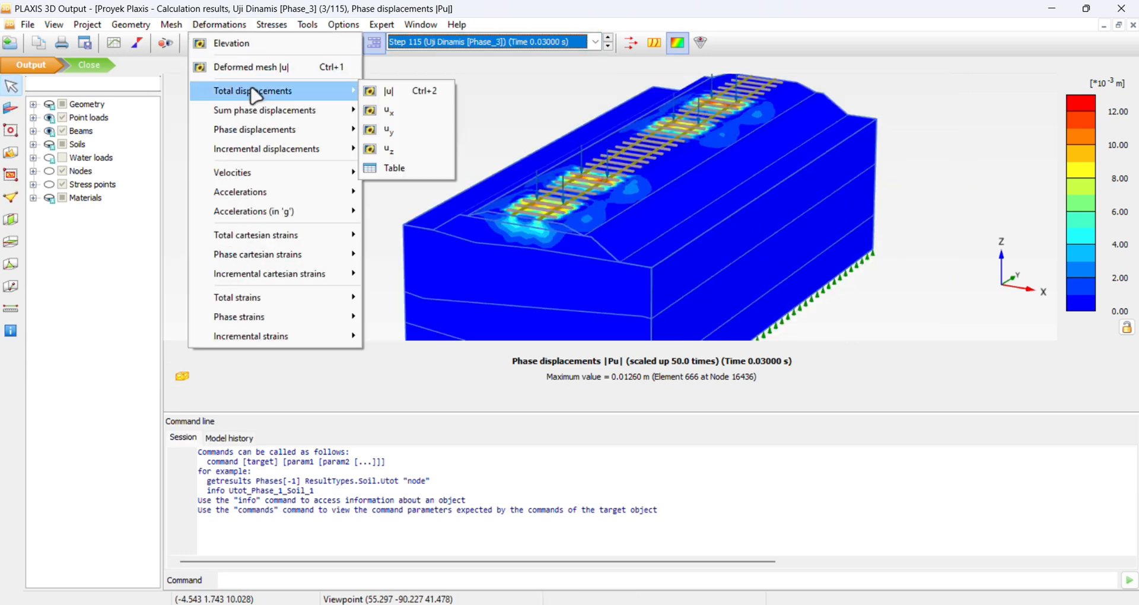
left_click(389, 110)
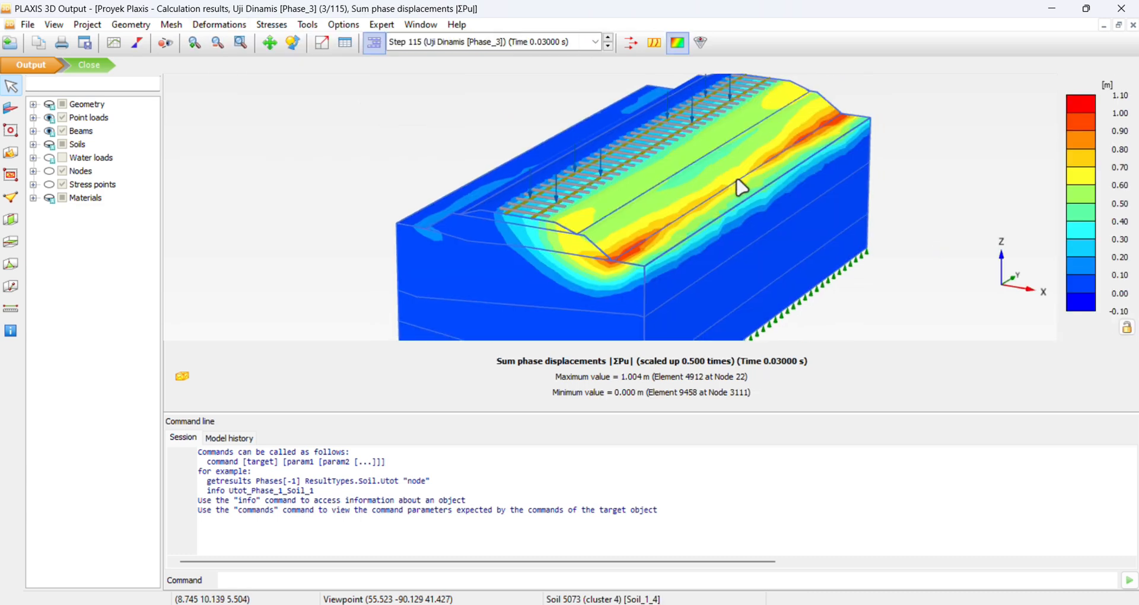
Display the deformed mesh |u| for Step 115 and examine the embankment with its point loads.
left_click(219, 24)
left_click(205, 26)
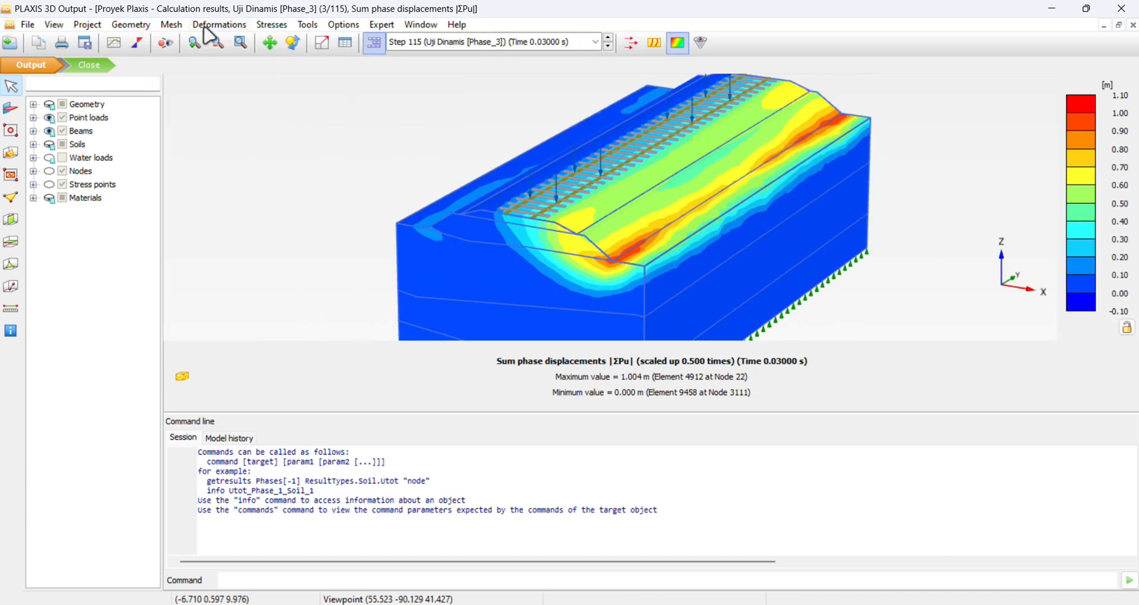
left_click(214, 24)
left_click(249, 67)
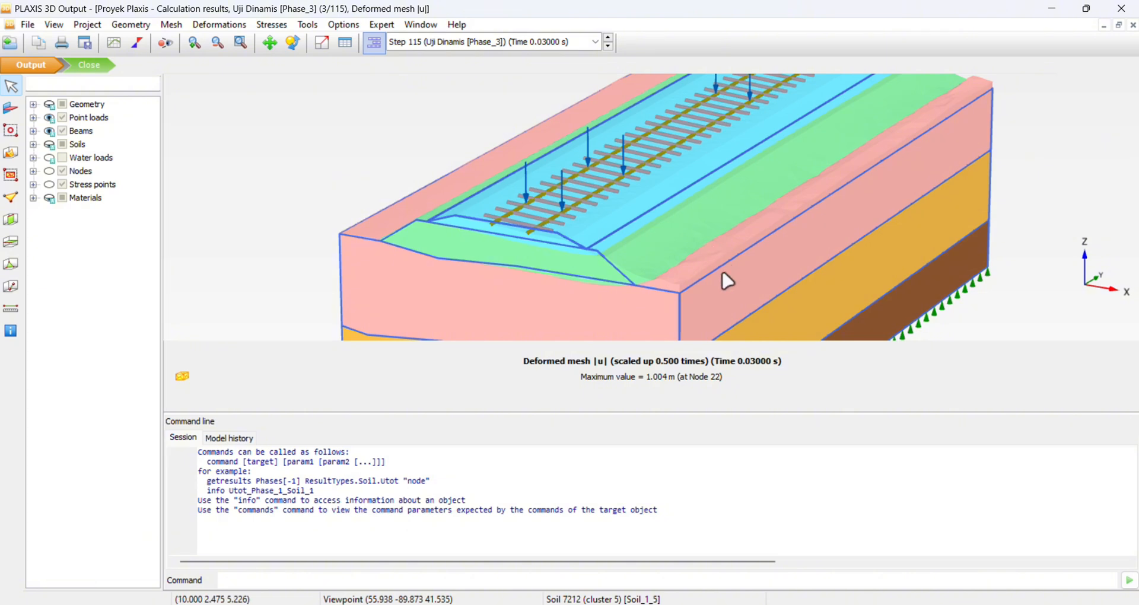
right_click_drag(722, 269, 799, 196, "ctrl")
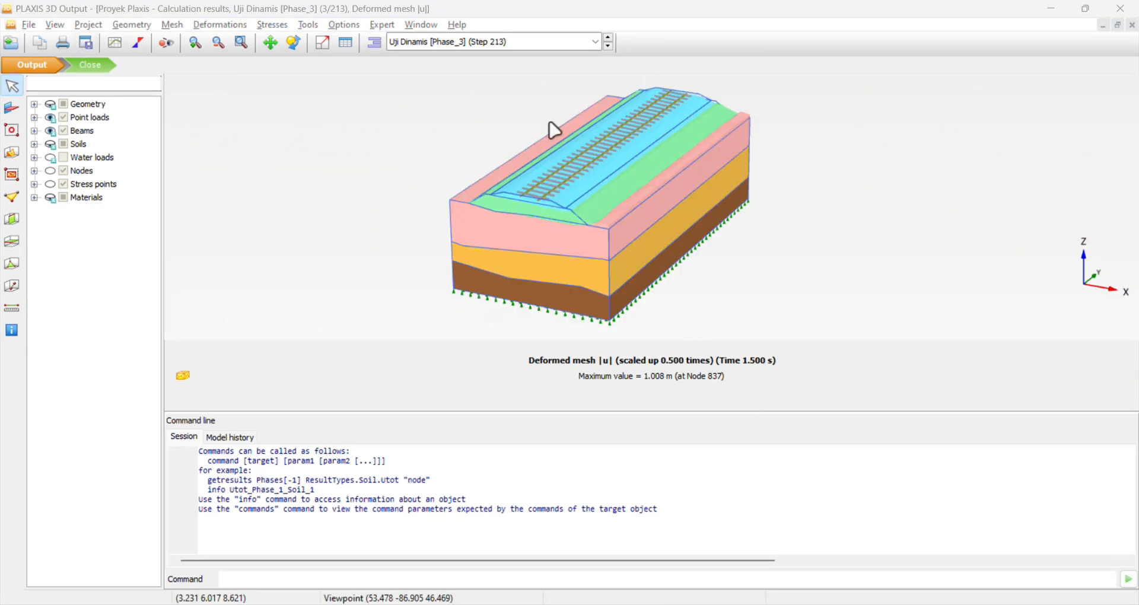
Open the animation creation settings and review the image size, animation speed, compressor and listed phases.
left_click(28, 24)
left_click(98, 166)
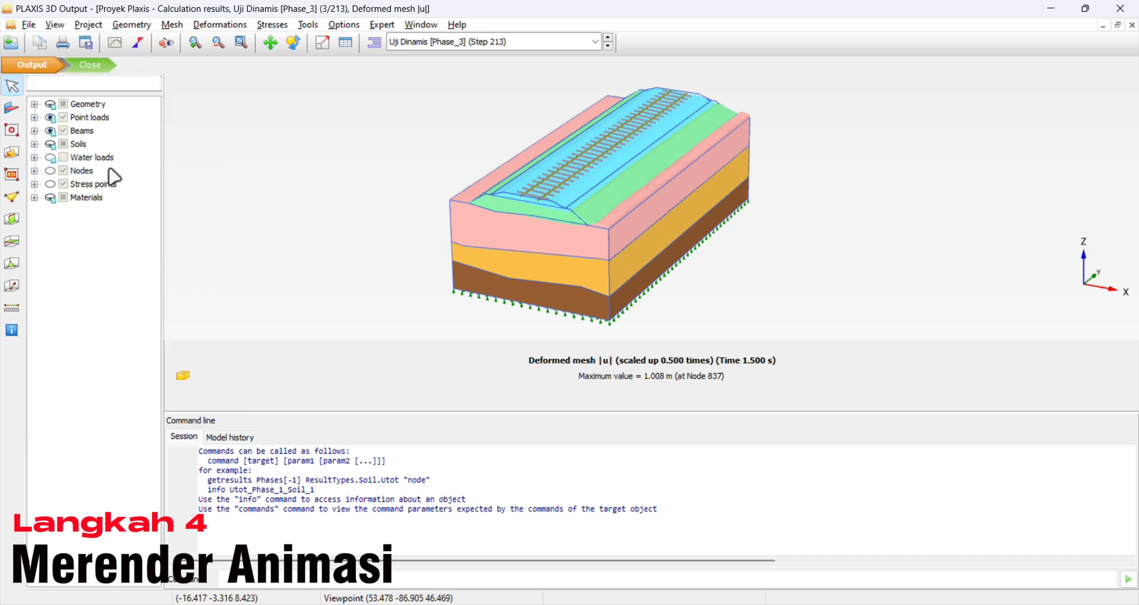
double_click(561, 238)
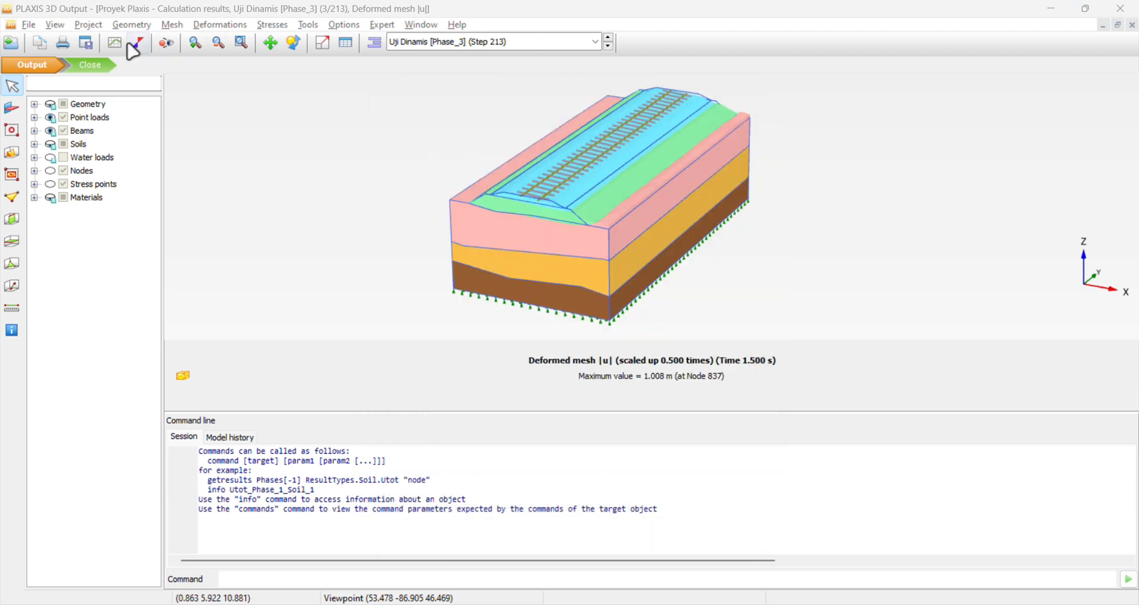
Review the step info table of the calculation, including the Dynamic analysis steps, and close it.
left_click(133, 27)
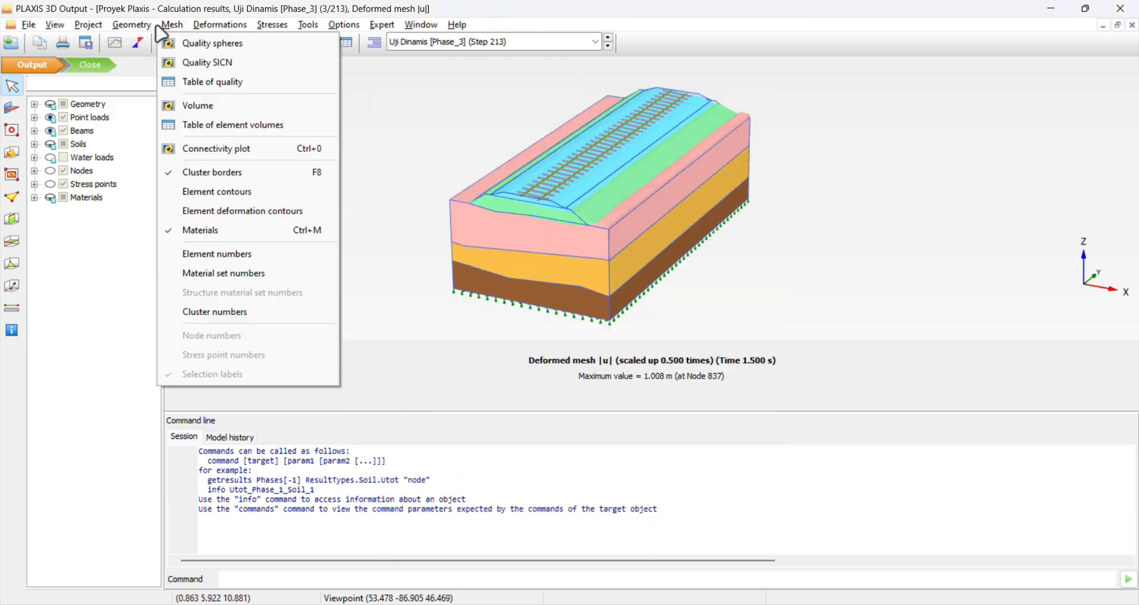
mouse_move(103, 26)
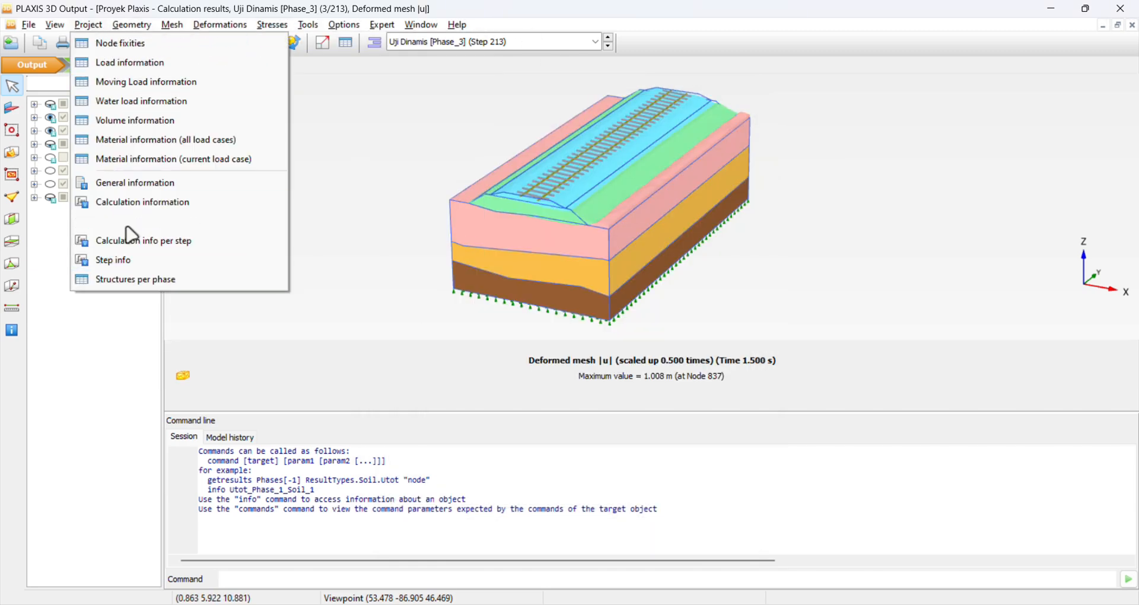
left_click(149, 259)
scroll(734, 302, "down", 20)
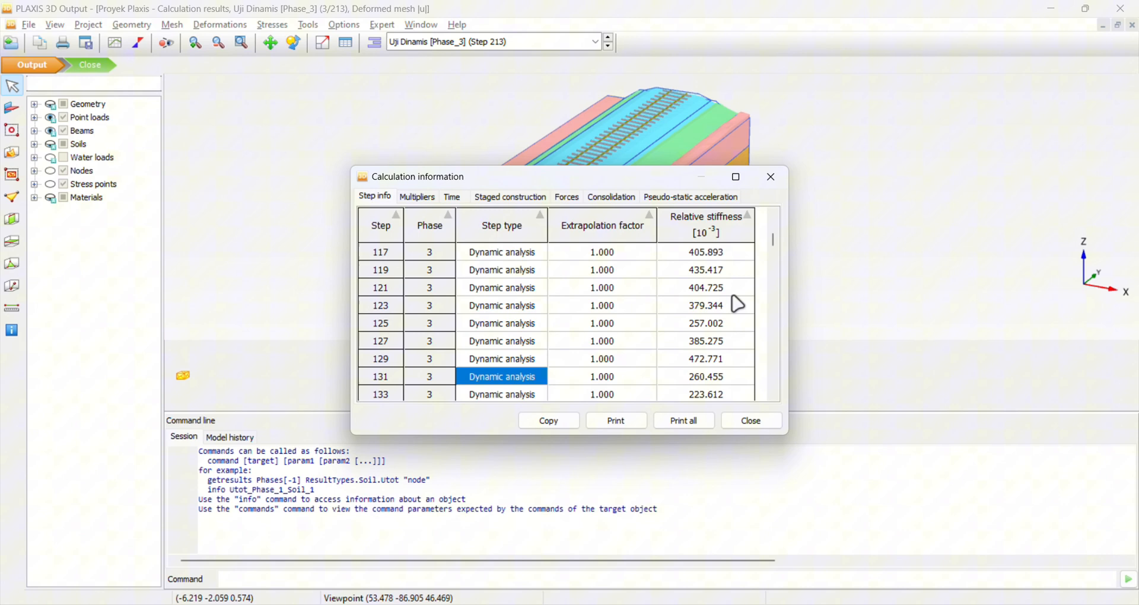
left_click(770, 176)
Review the calculation information with its multipliers, staged construction, forces and consolidation values, and close it.
left_click(87, 24)
left_click(155, 201)
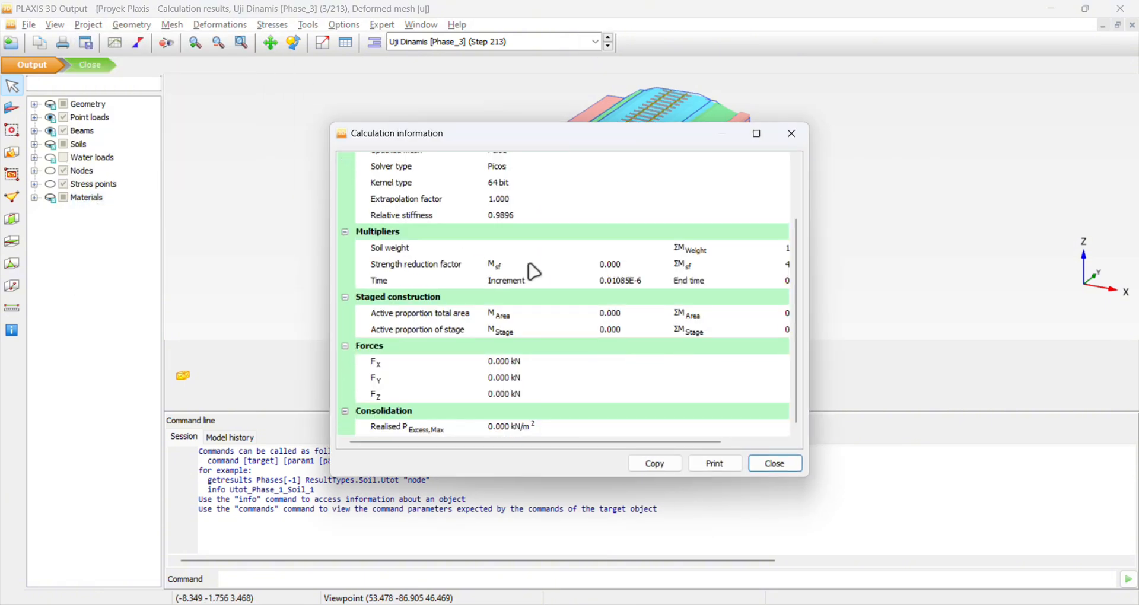
scroll(741, 214, "up", 3)
left_click(791, 133)
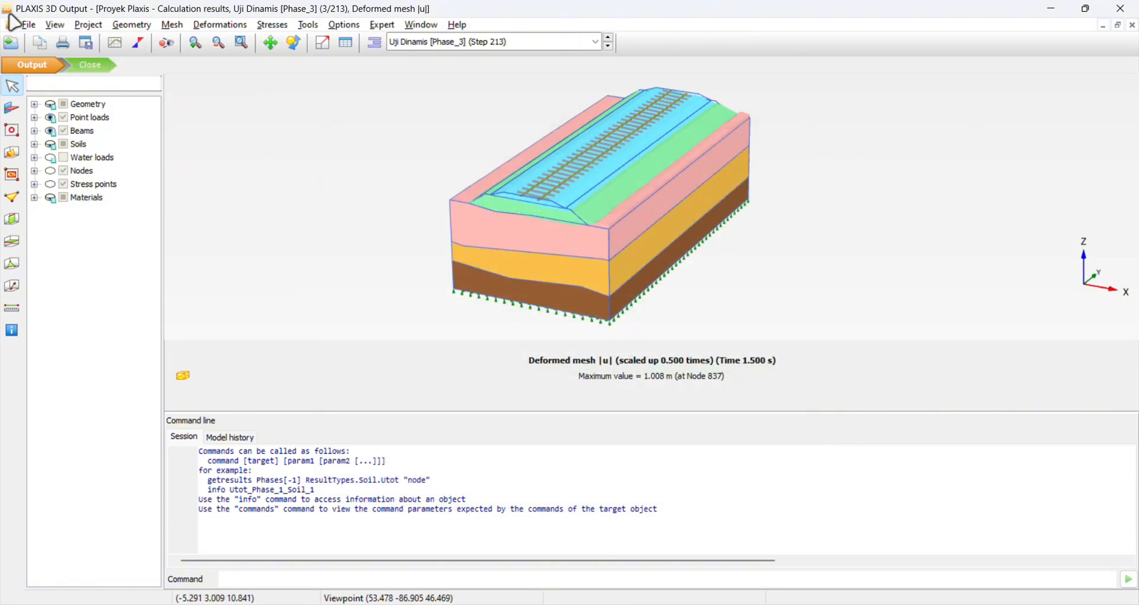
Hide the cluster borders and the material colours of the Uji Dinamis deformed mesh.
left_click(74, 26)
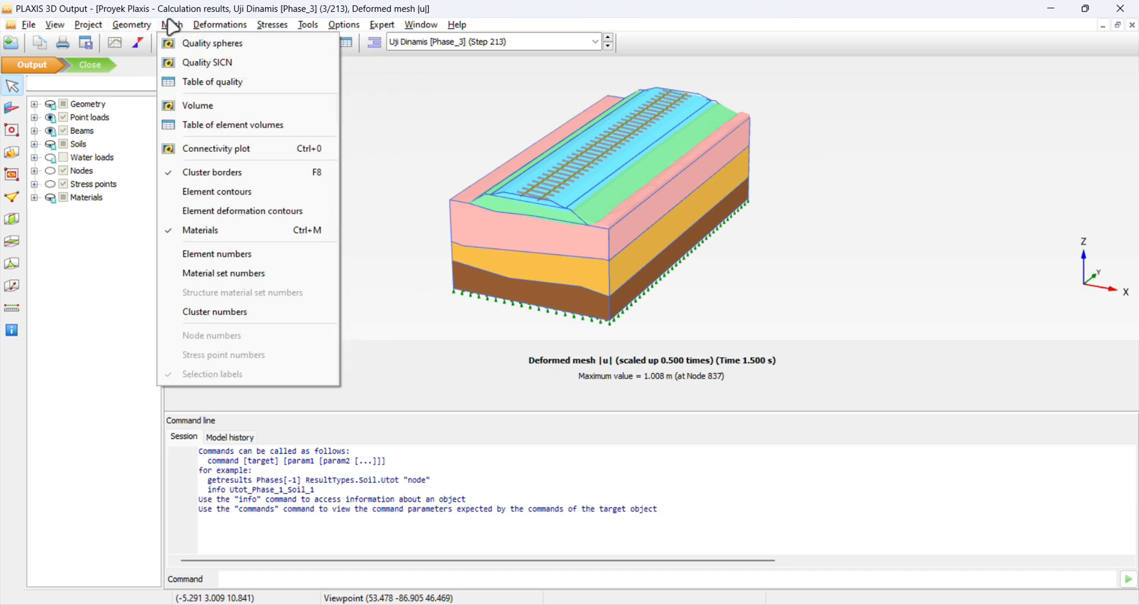
left_click(212, 172)
left_click(172, 25)
left_click(224, 230)
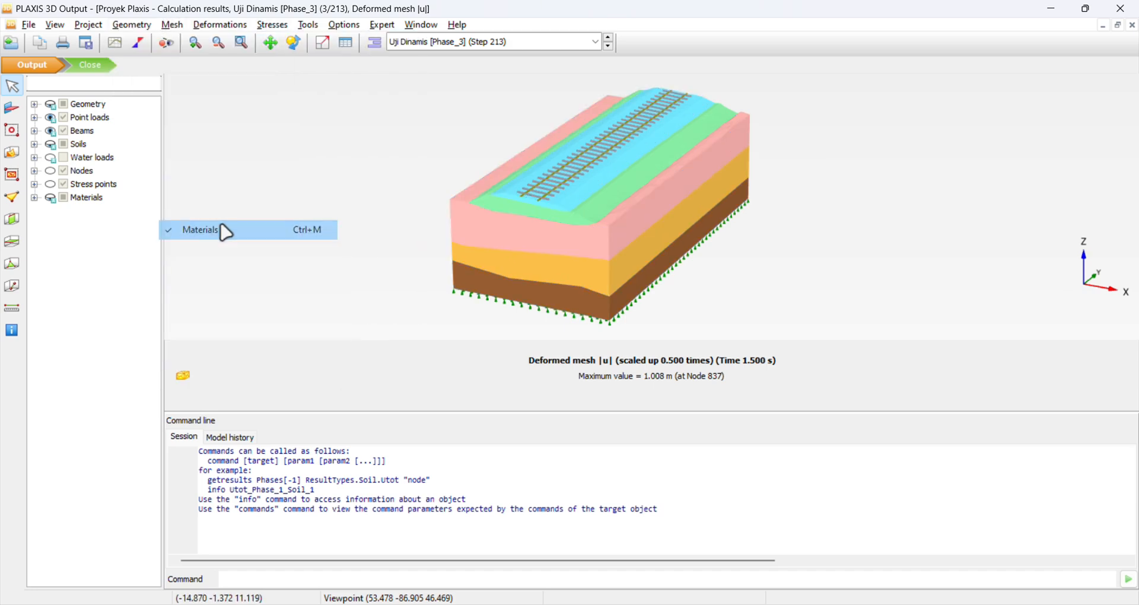
Show the cluster borders again and try the element contours on the mesh without material colours.
left_click(173, 25)
left_click(212, 172)
left_click(173, 26)
left_click(223, 191)
left_click(172, 26)
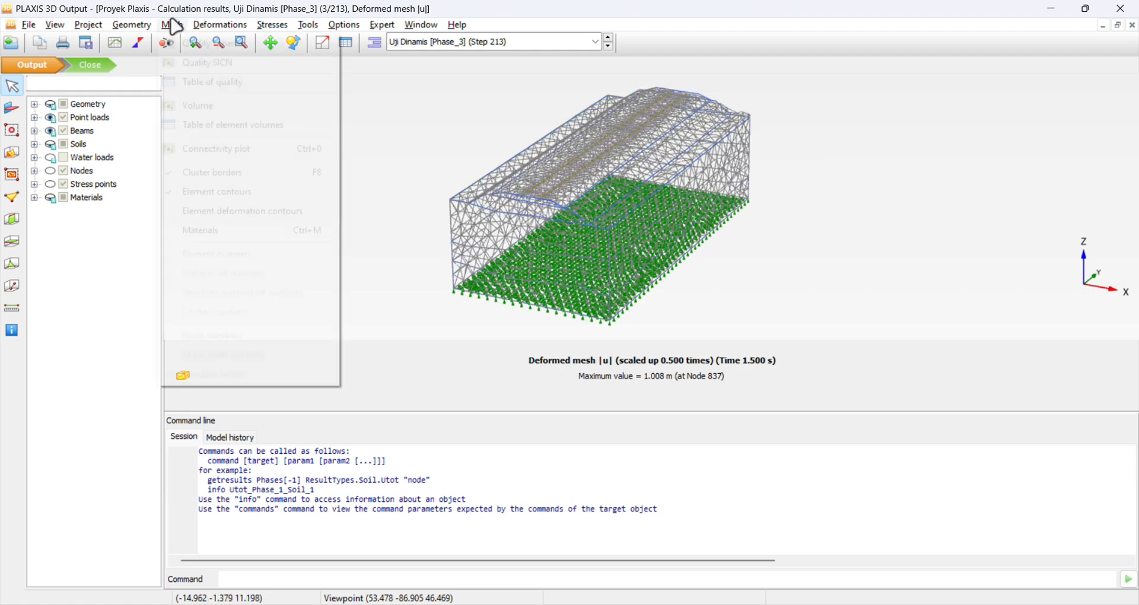
left_click(287, 192)
Leave the current view unsaved and show the material colours on the deformed mesh again.
left_click(166, 39)
left_click(676, 344)
left_click(163, 26)
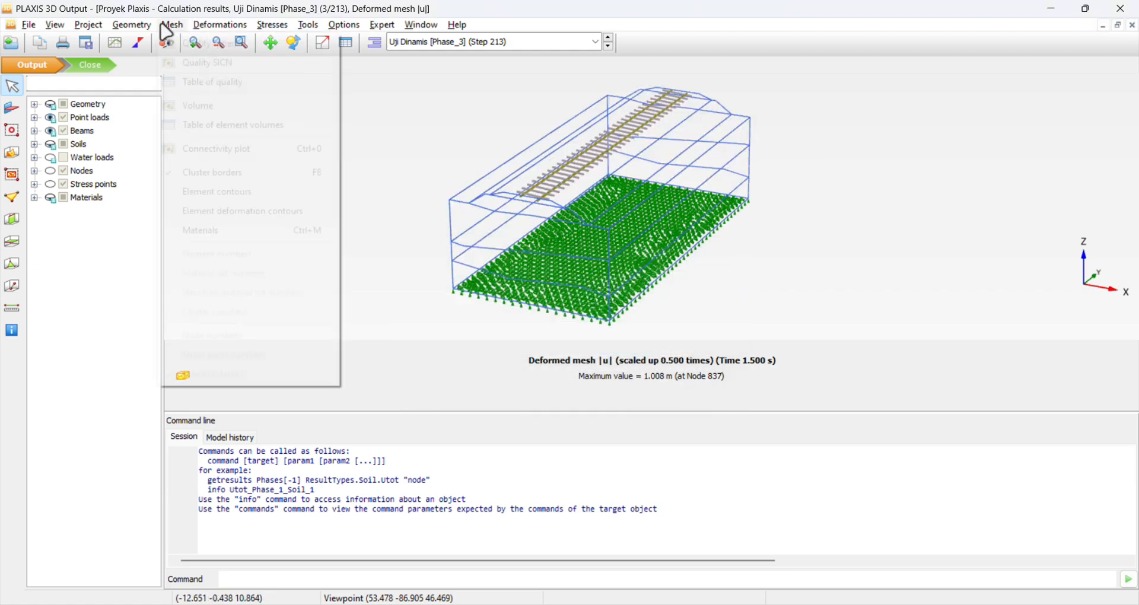
left_click(221, 231)
Try the element deformation contours on the deformed mesh and hide them again.
left_click(170, 26)
left_click(254, 212)
left_click(174, 25)
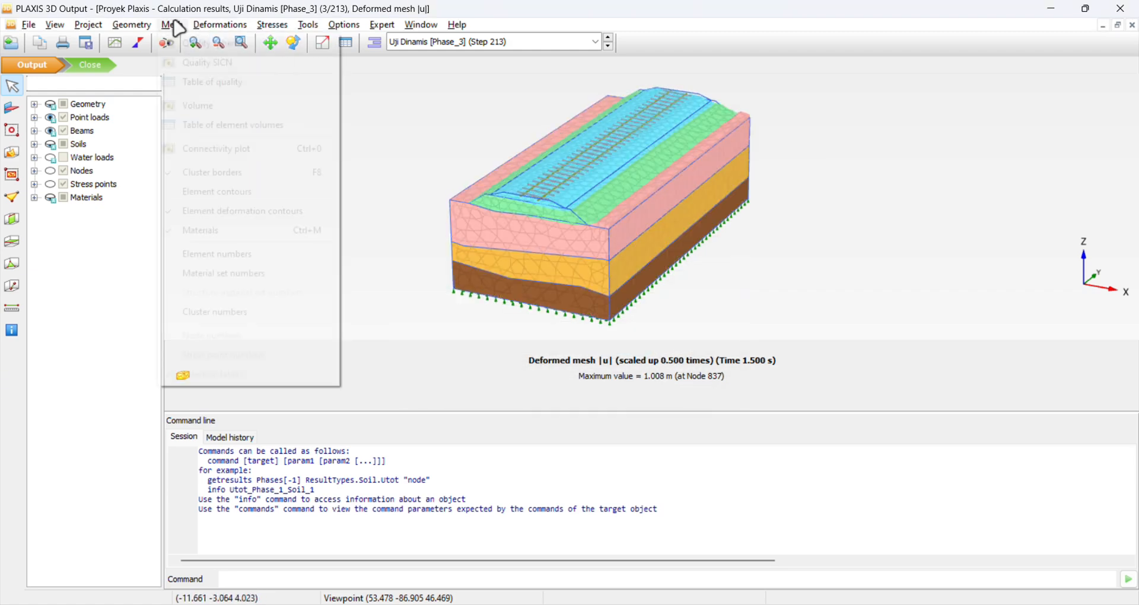
left_click(244, 211)
Save the current deformed mesh view of the Uji Dinamis phase with its default description.
left_click(167, 41)
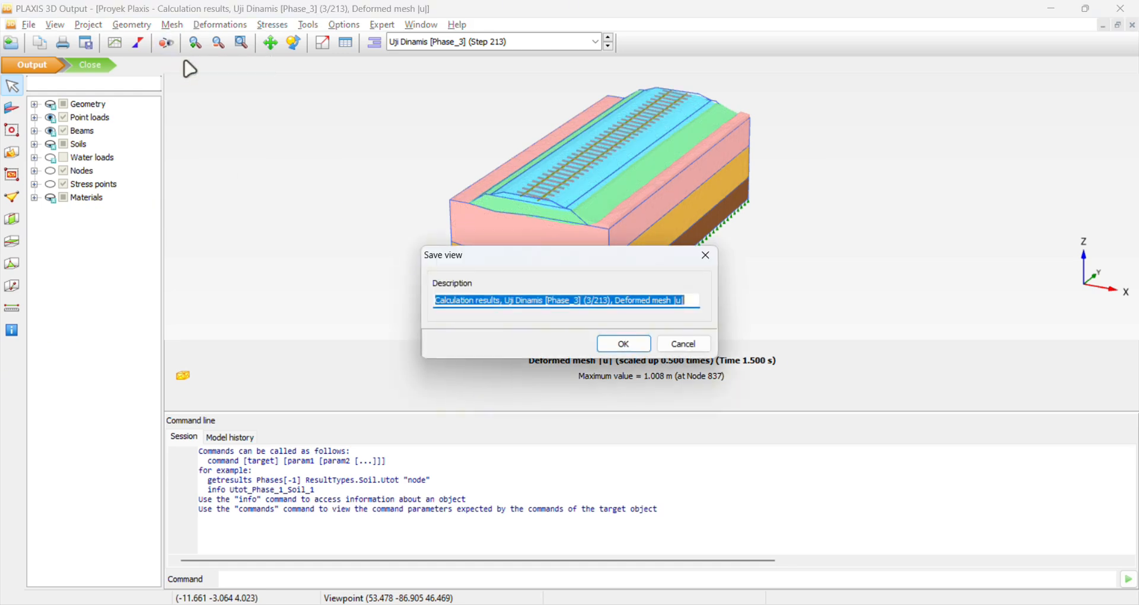
left_click(646, 345)
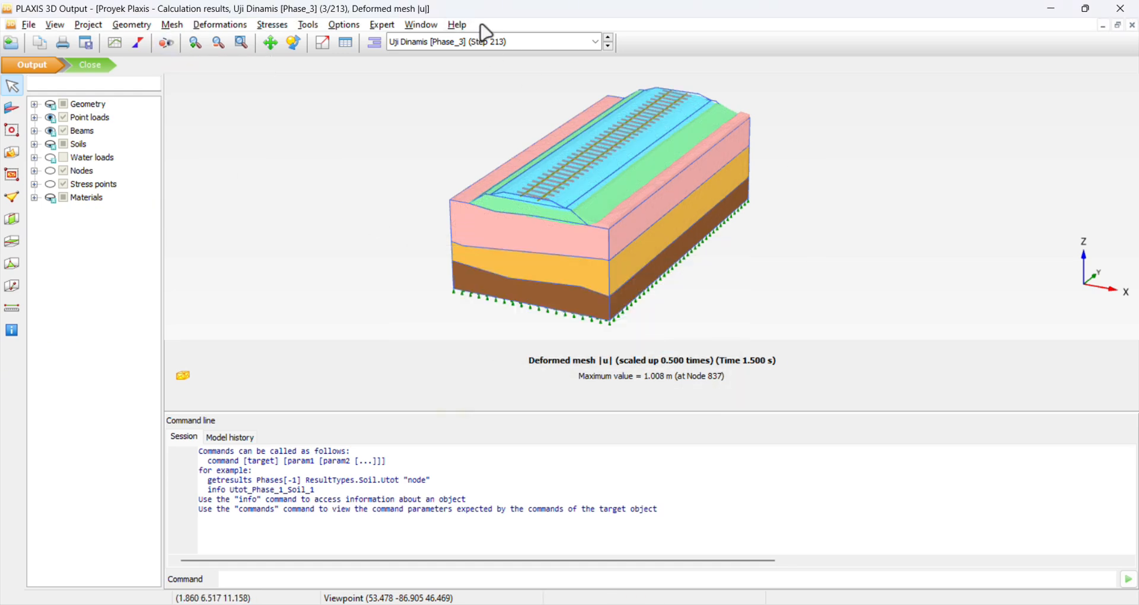